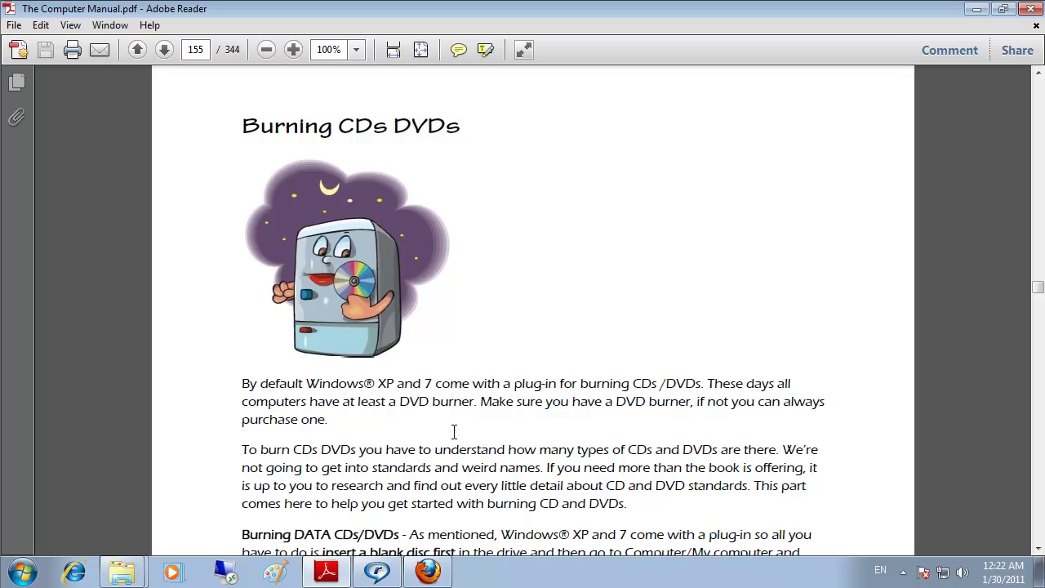
Minimize the PDF manual and choose to burn files to the blank DVD with Windows Explorer.
left_click(979, 9)
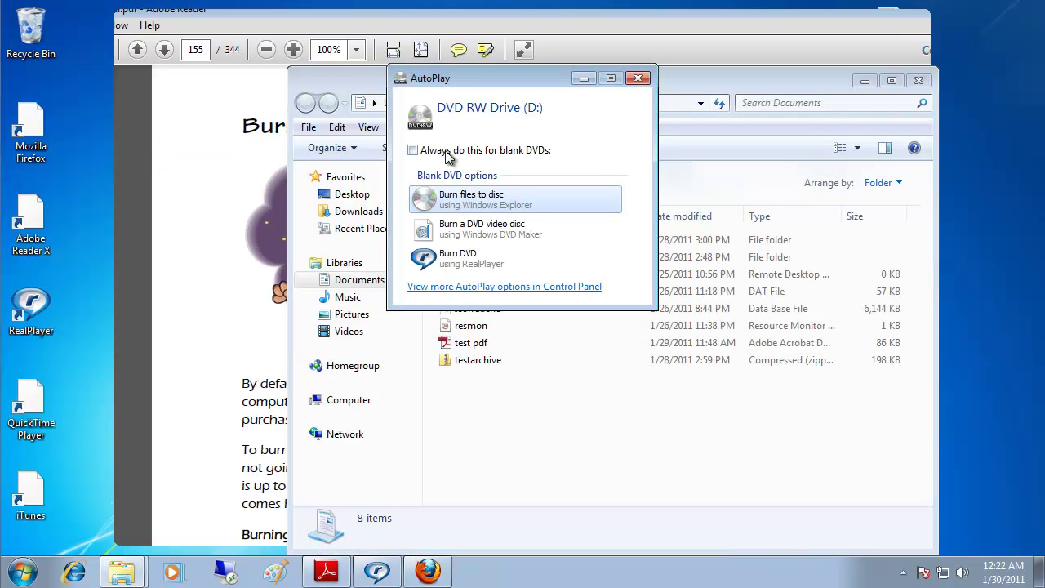
mouse_move(514, 84)
left_mouse_down()
mouse_move(447, 84)
mouse_move(484, 79)
left_mouse_up()
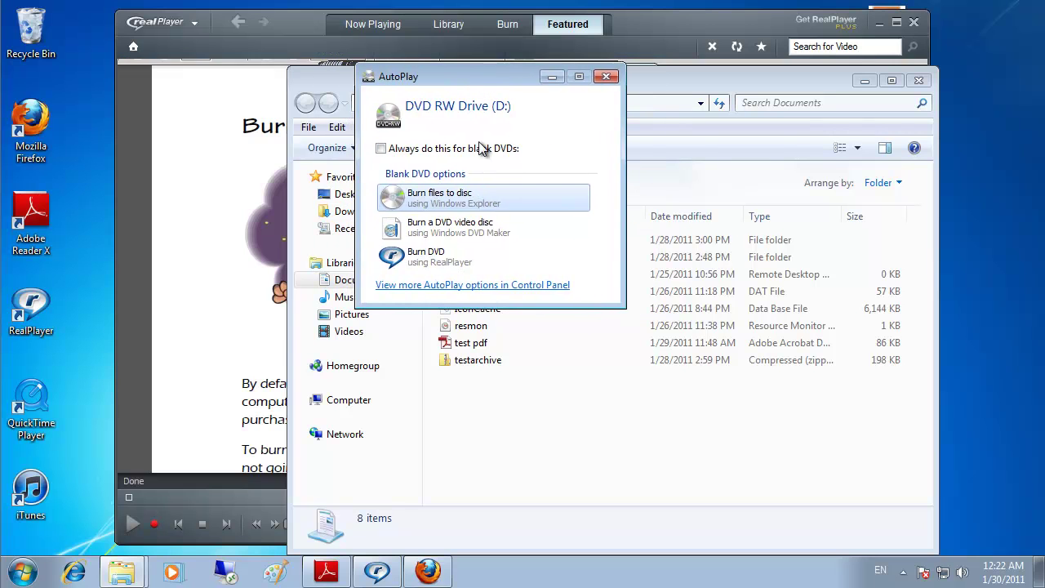
left_click(456, 200)
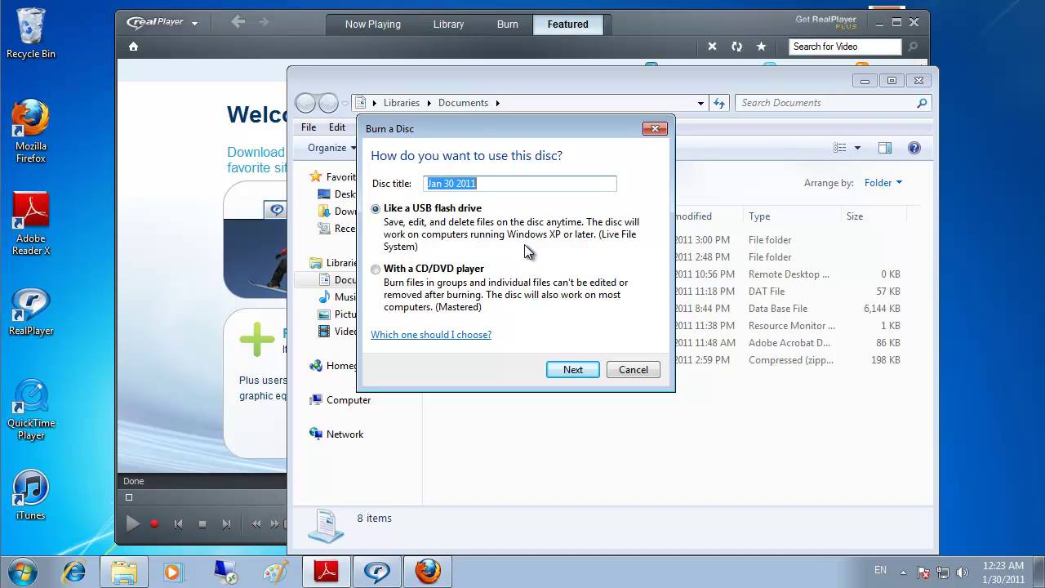
Prepare the disc for use with a CD/DVD player, titled TestFiles.
left_click(381, 272)
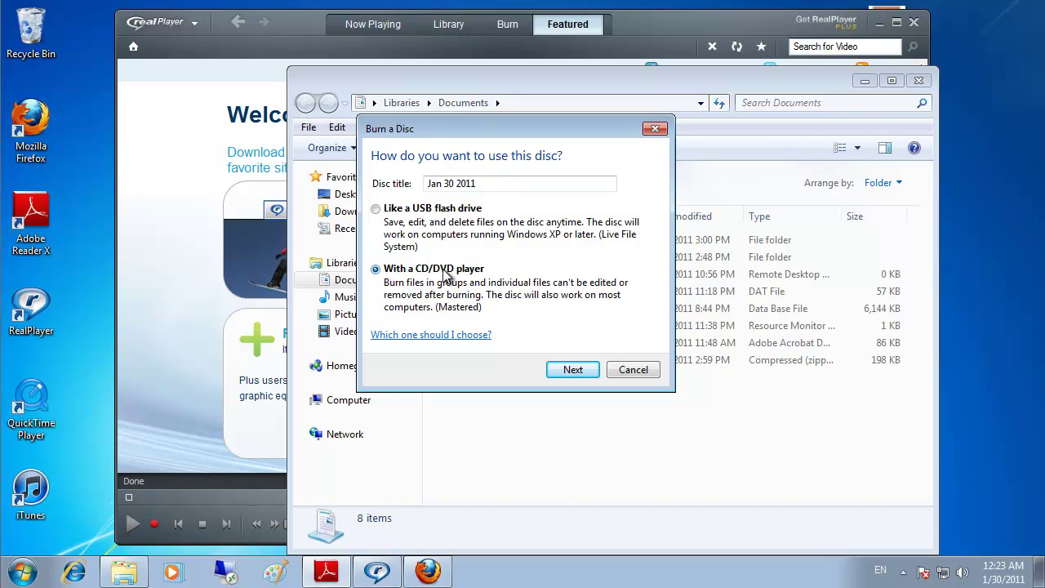
left_click(493, 183)
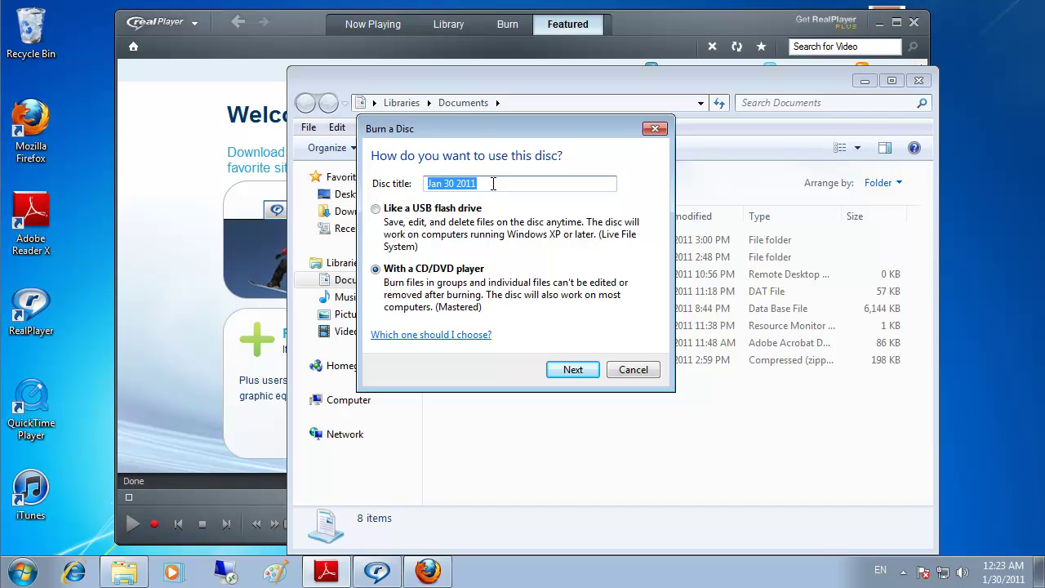
type("Test")
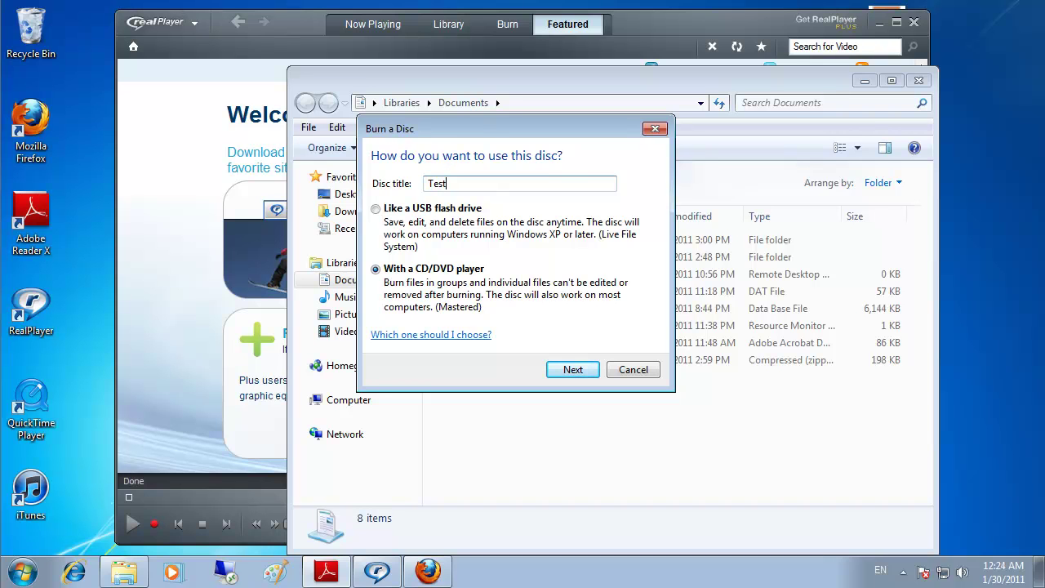
type("Files")
left_click(574, 369)
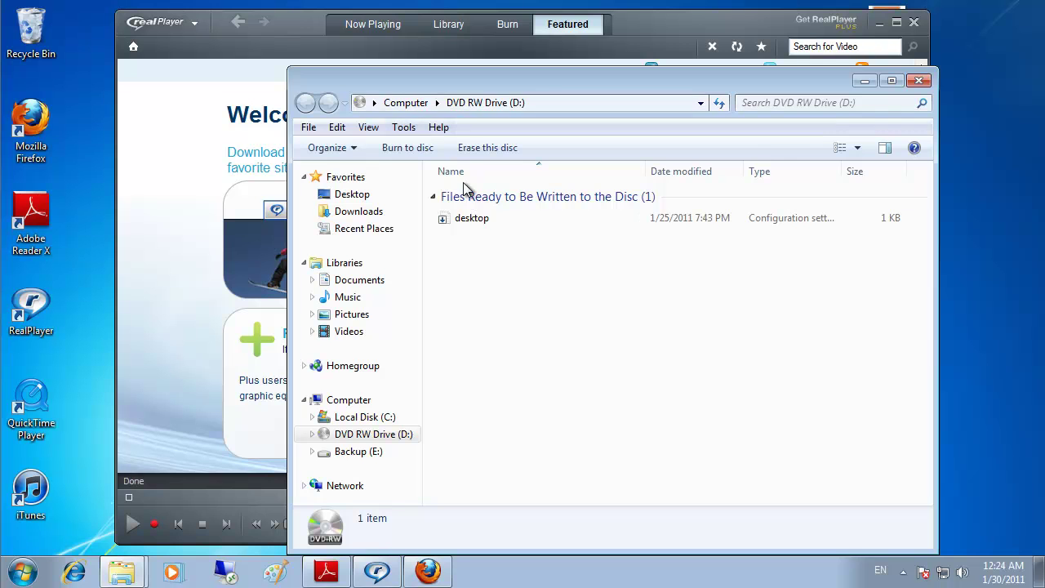
Arrange the Documents and DVD drive windows side by side and copy all Documents items to the disc, skipping the duplicate testing folder.
left_click_drag(438, 80, 739, 94)
left_click_drag(545, 86, 273, 76)
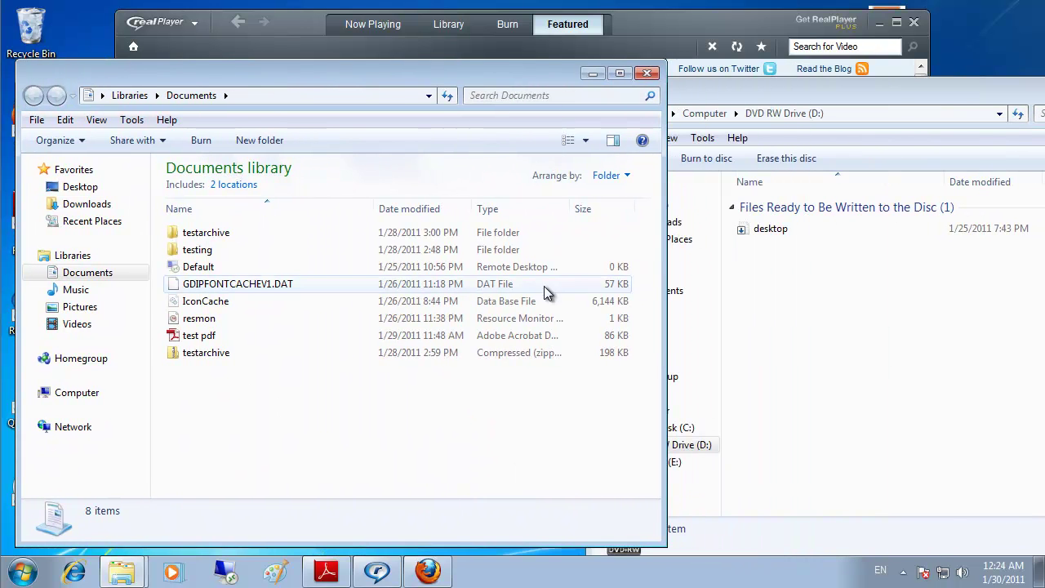
left_click_drag(667, 349, 580, 355)
left_click_drag(228, 376, 879, 316)
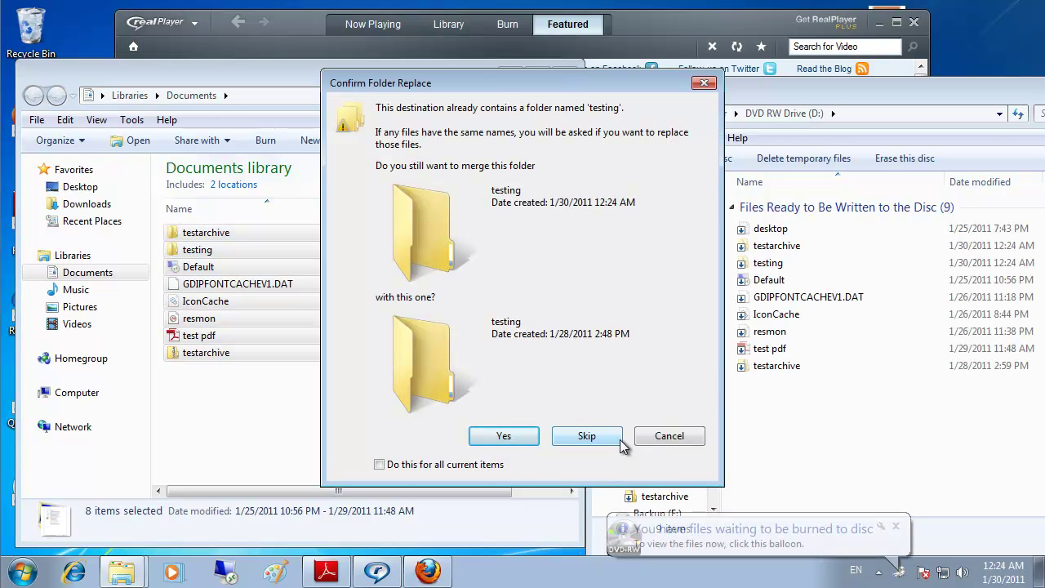
left_click(605, 445)
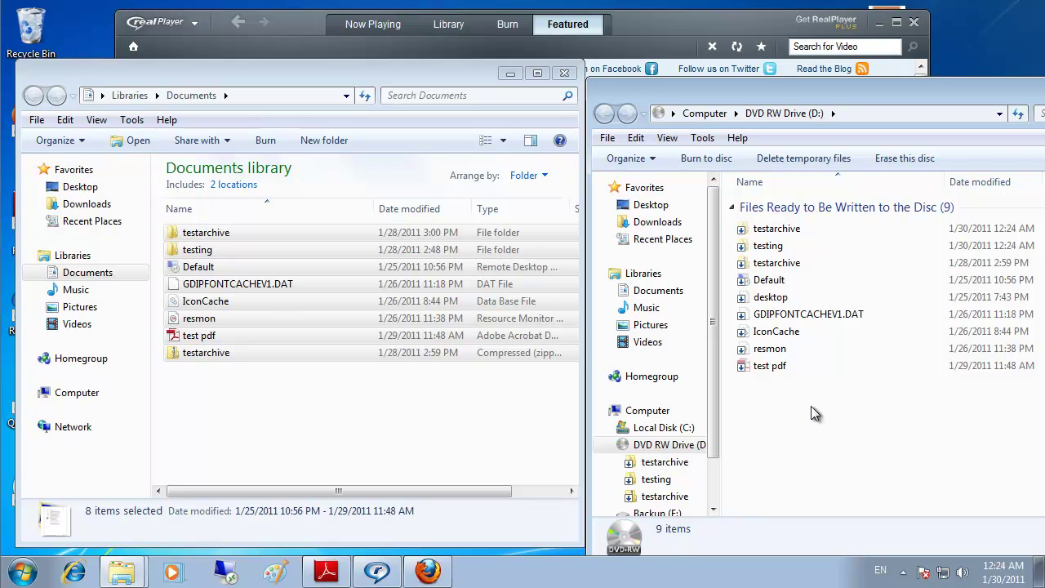
Burn the files waiting in DVD RW Drive (D:) to disc at 4x recording speed.
left_click(608, 143)
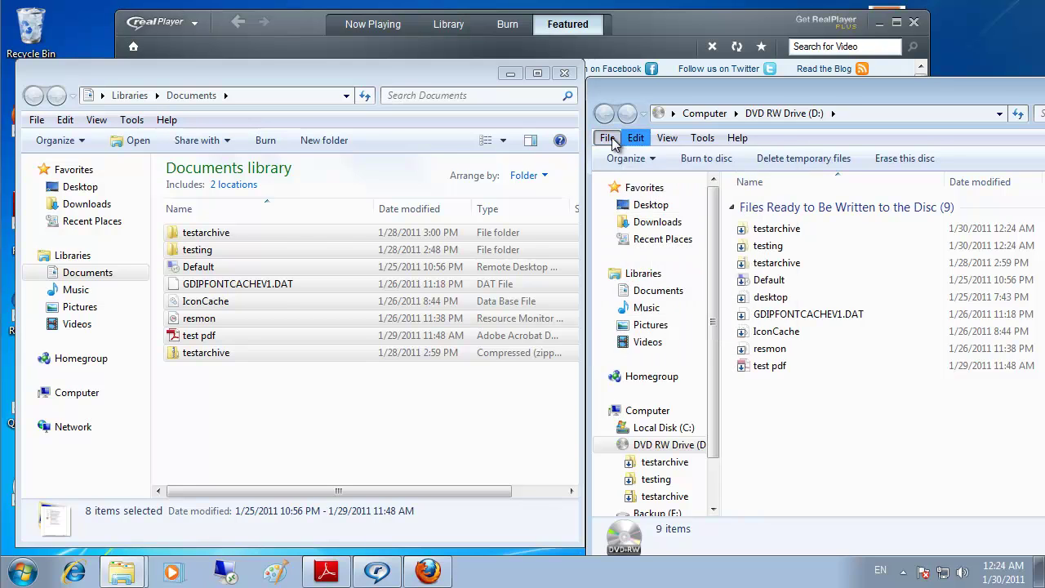
left_click(641, 157)
left_click(413, 283)
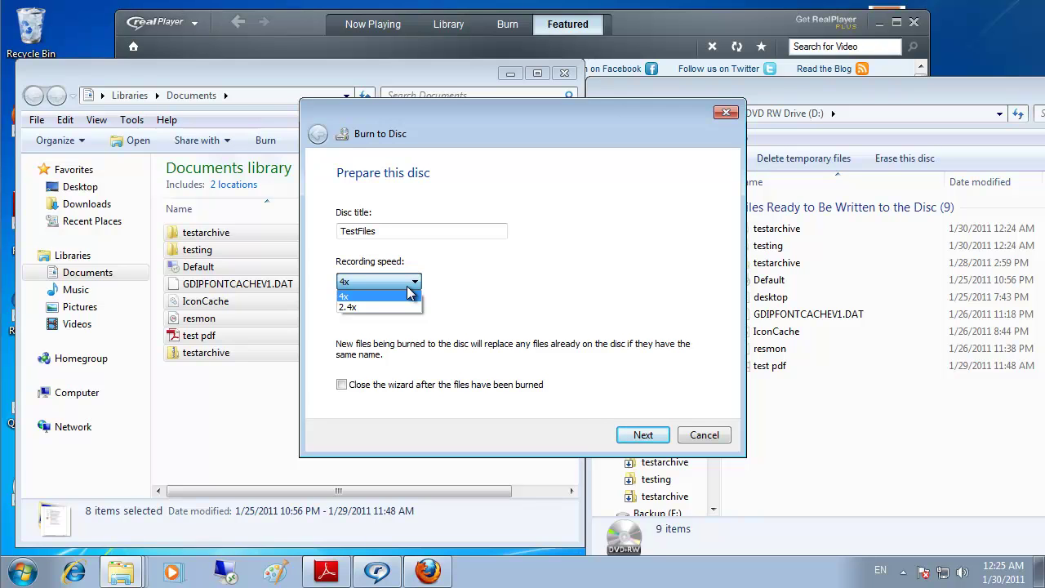
left_click(410, 293)
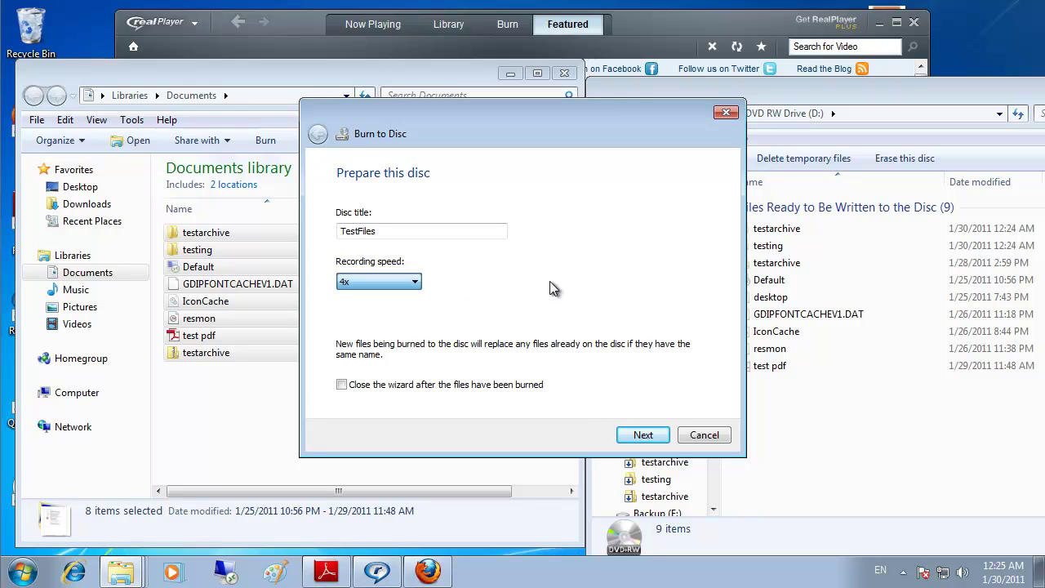
left_click(660, 441)
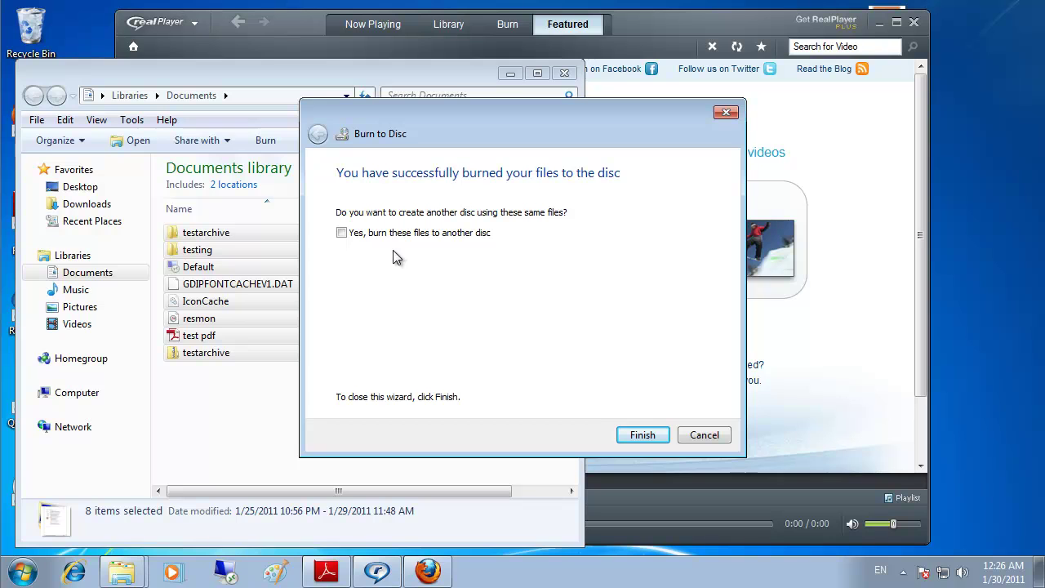
Finish the burn wizard without burning the same files to another disc.
left_click(341, 233)
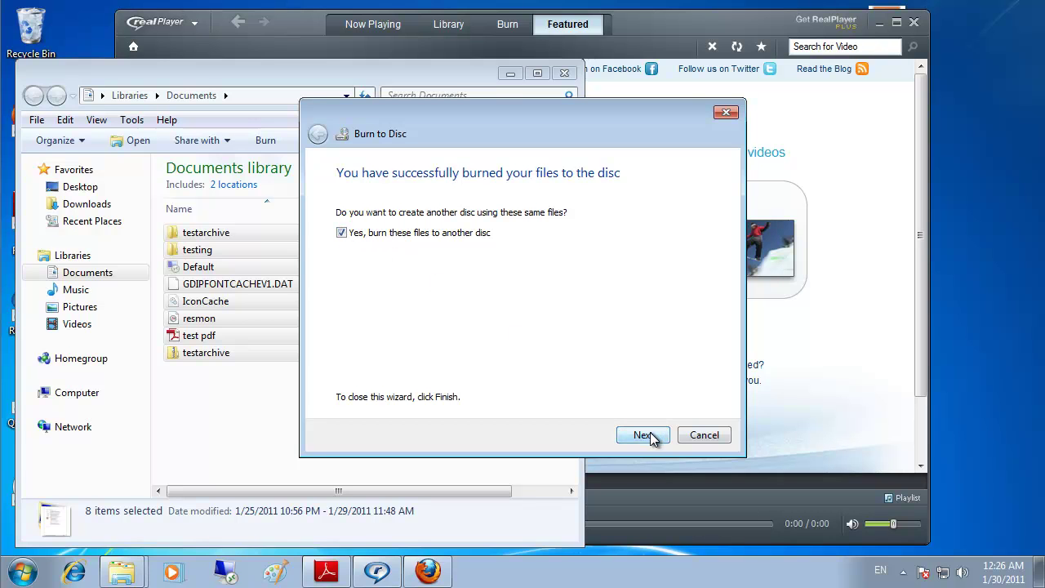
key("space")
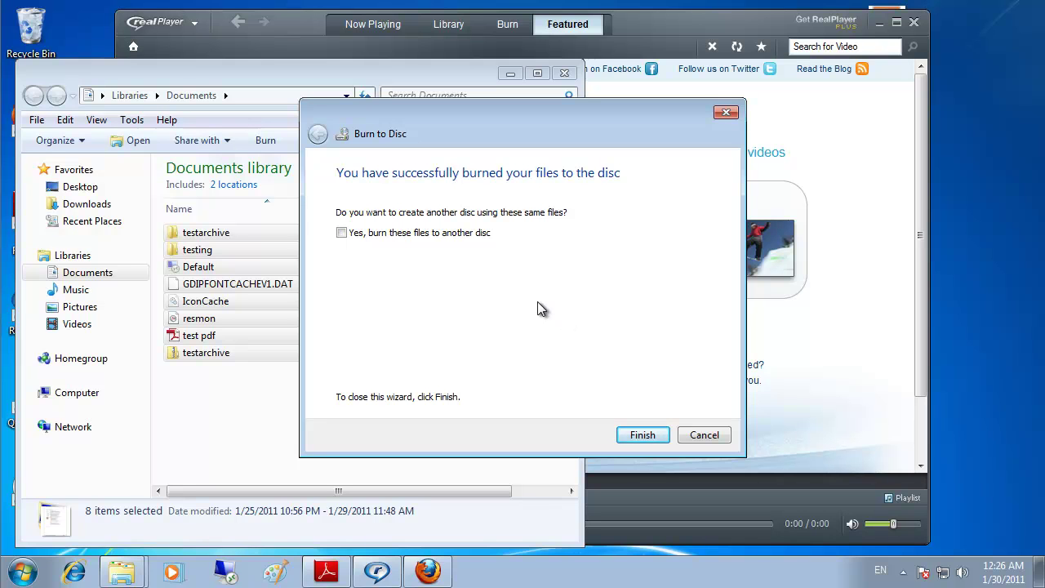
left_click(637, 435)
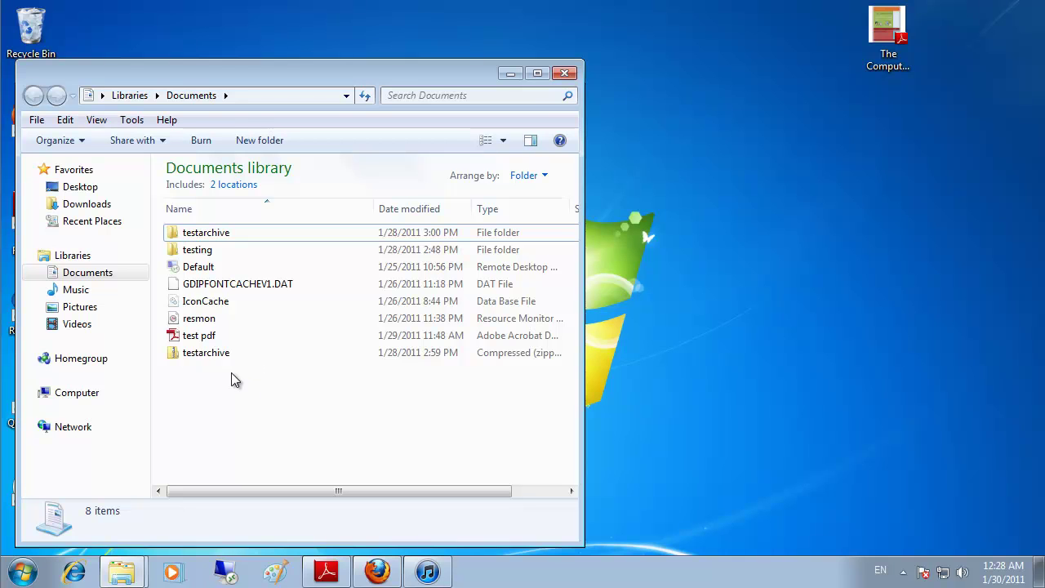
Send all items in the Documents library to DVD RW Drive (D:) TestFiles.
left_click_drag(212, 379, 217, 257)
left_click(270, 439)
left_click_drag(223, 380, 196, 235)
right_click(196, 236)
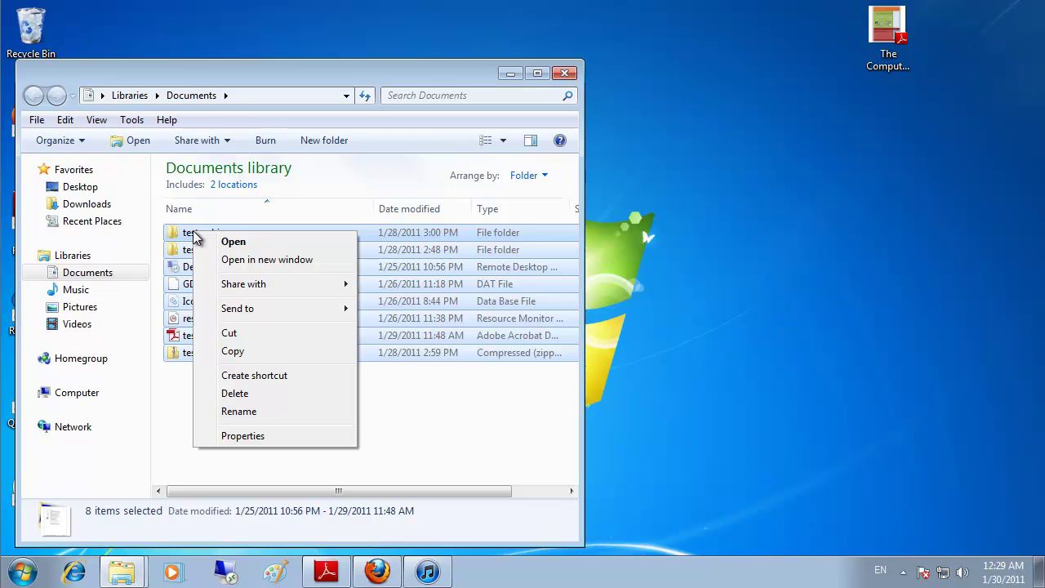
mouse_move(265, 315)
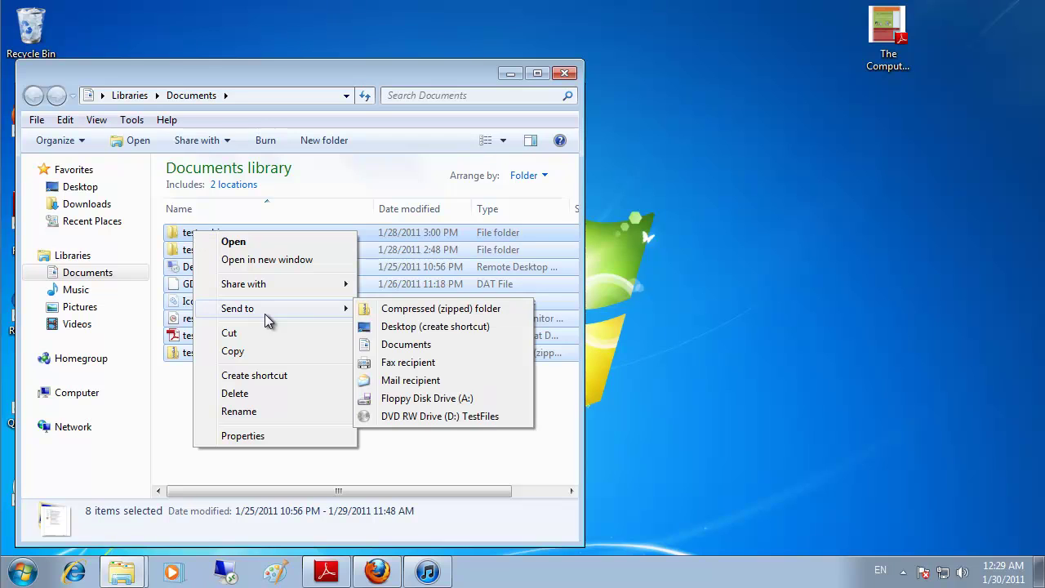
left_click(427, 418)
key("Return")
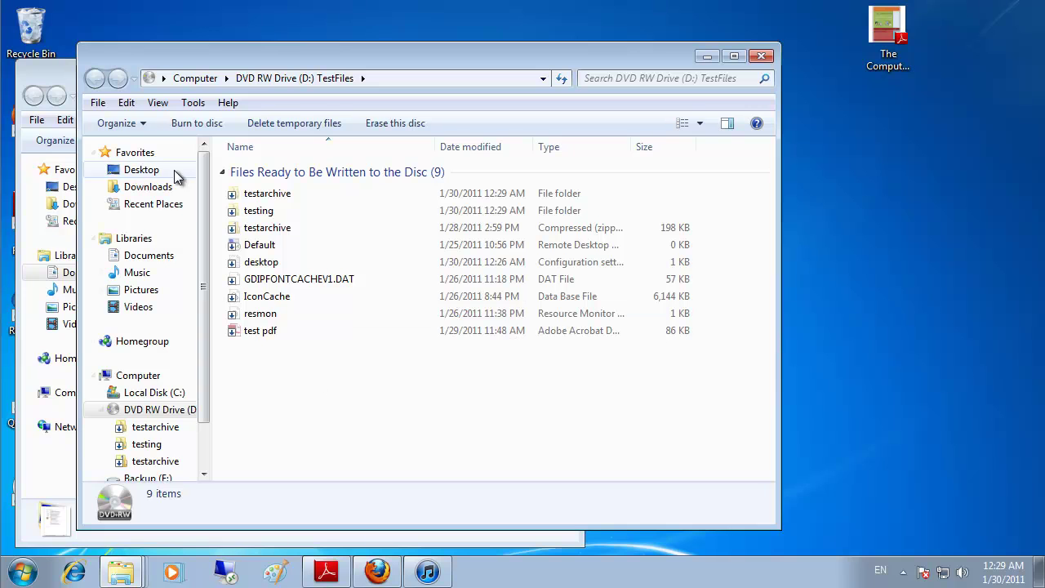
left_click(97, 104)
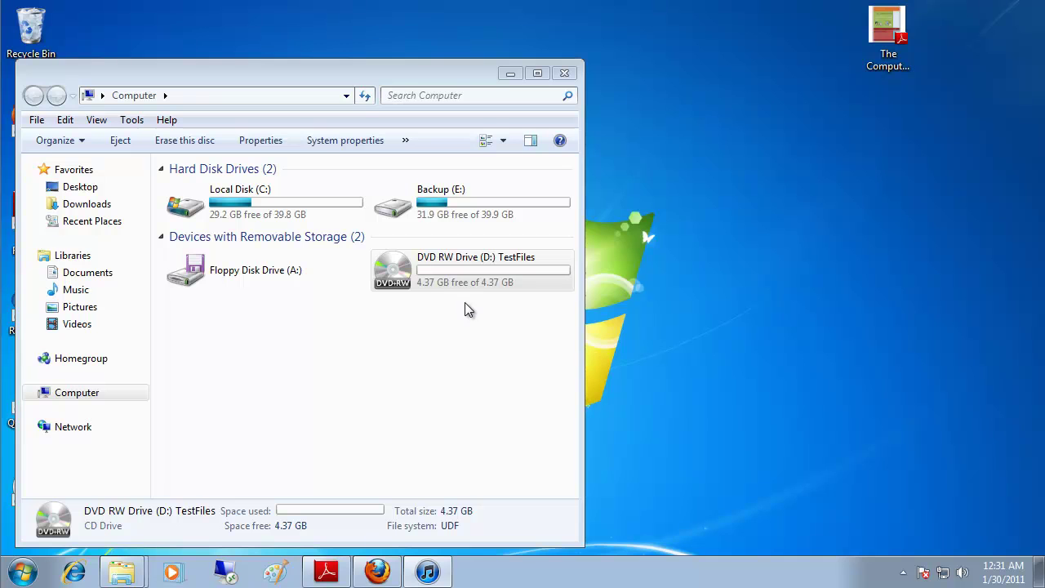
Format the TestFiles disc in DVD RW Drive (D:) using Quick Format and the default UDF 2.01 file system.
left_click(393, 267)
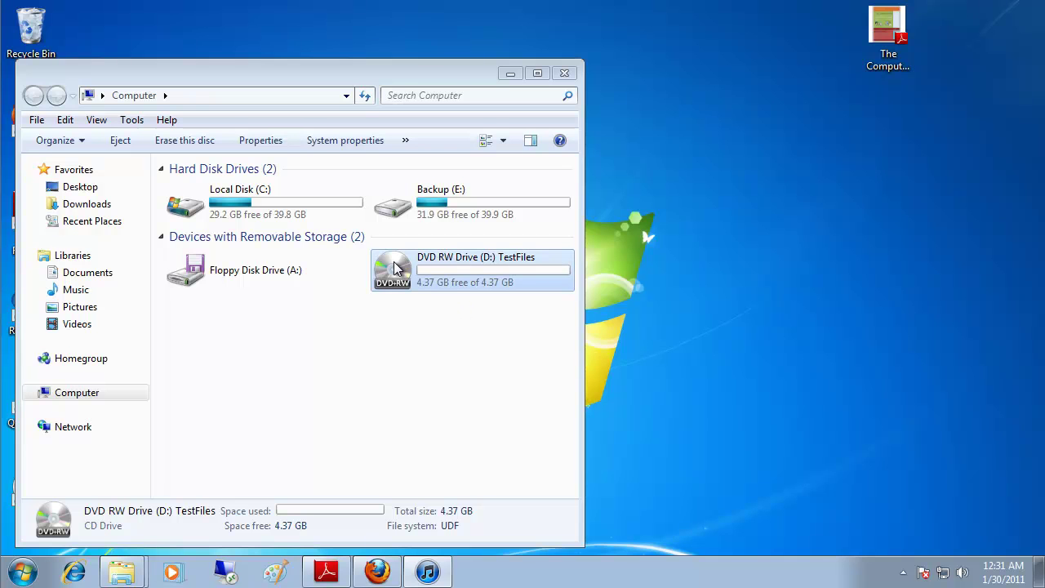
right_click(394, 267)
left_click(452, 341)
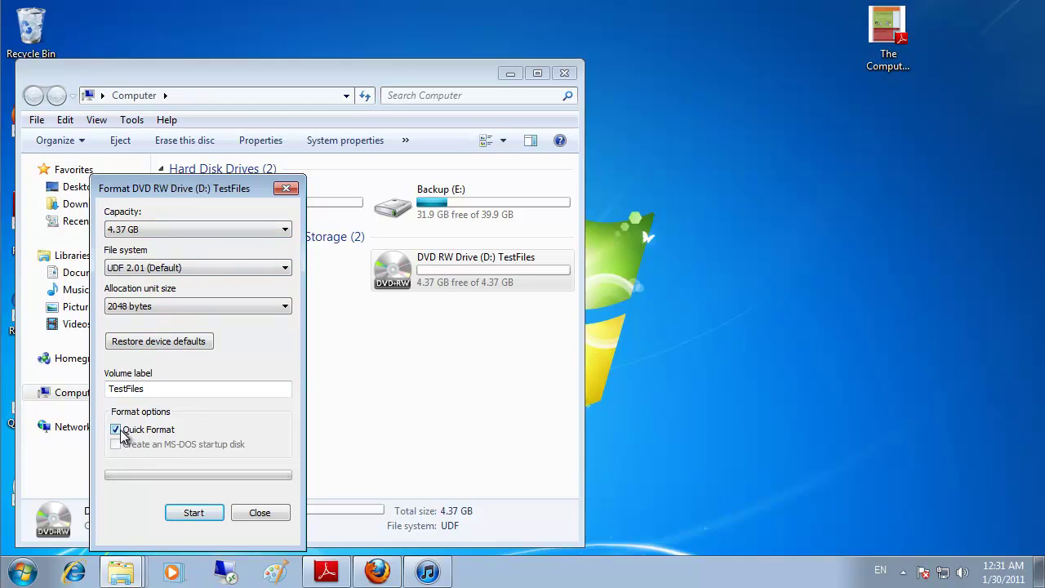
left_click(210, 521)
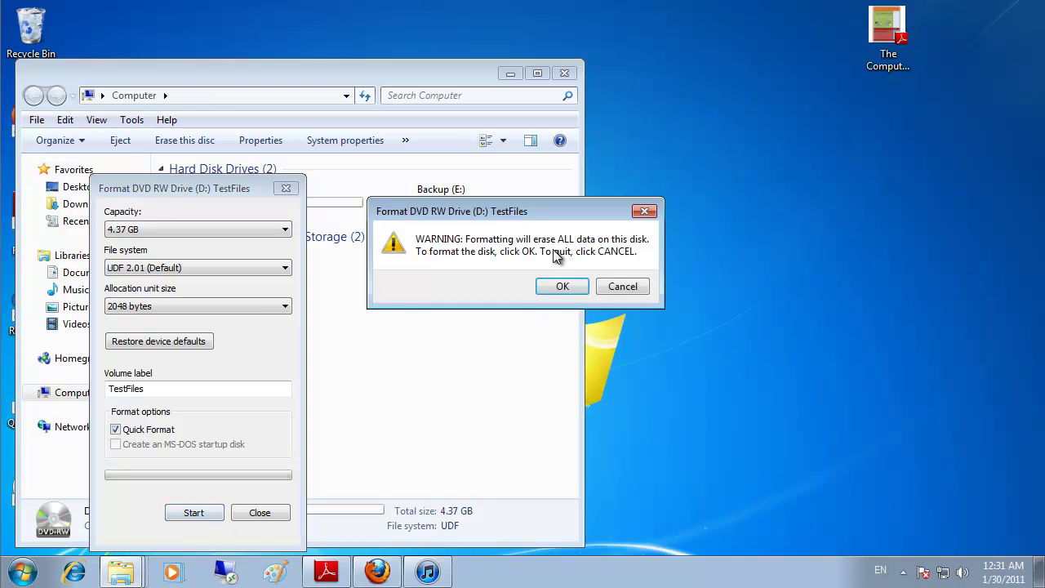
left_click(560, 286)
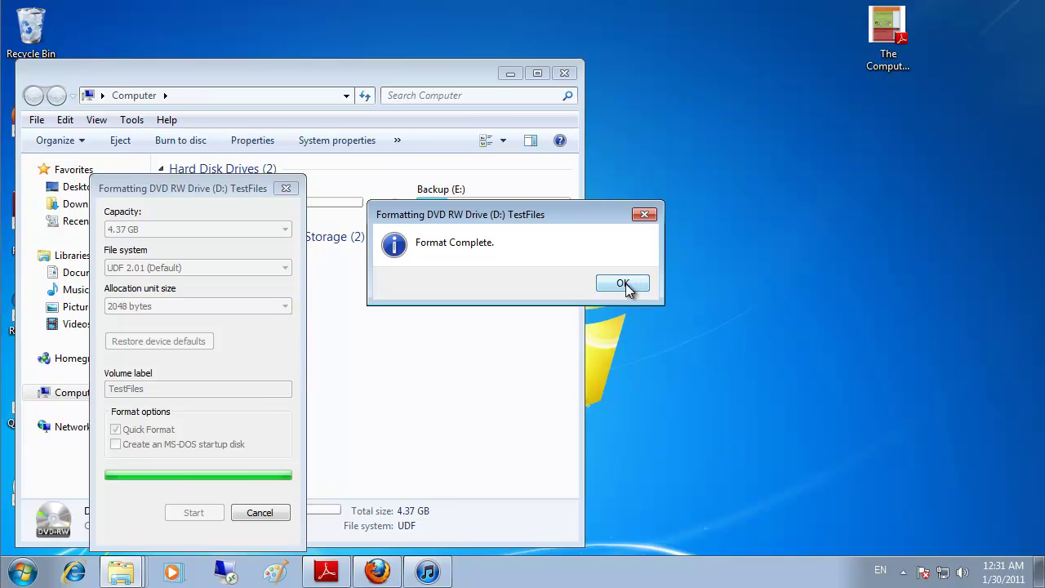
left_click(628, 284)
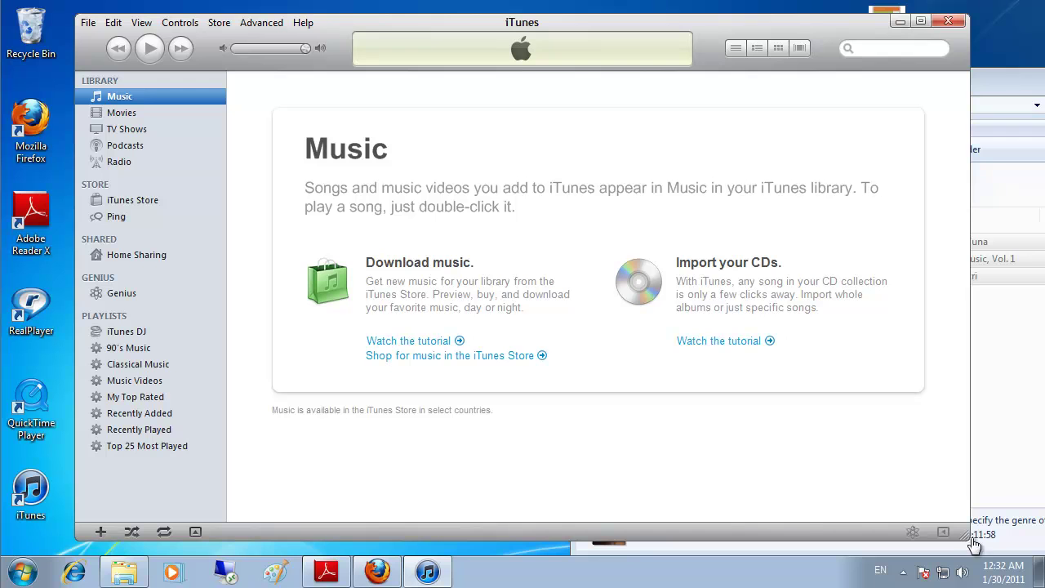
Add Kalimba, Maid with the Flaxen Hair and Sleep Away from the Sample Music folder to the iTunes music library.
left_click(1022, 428)
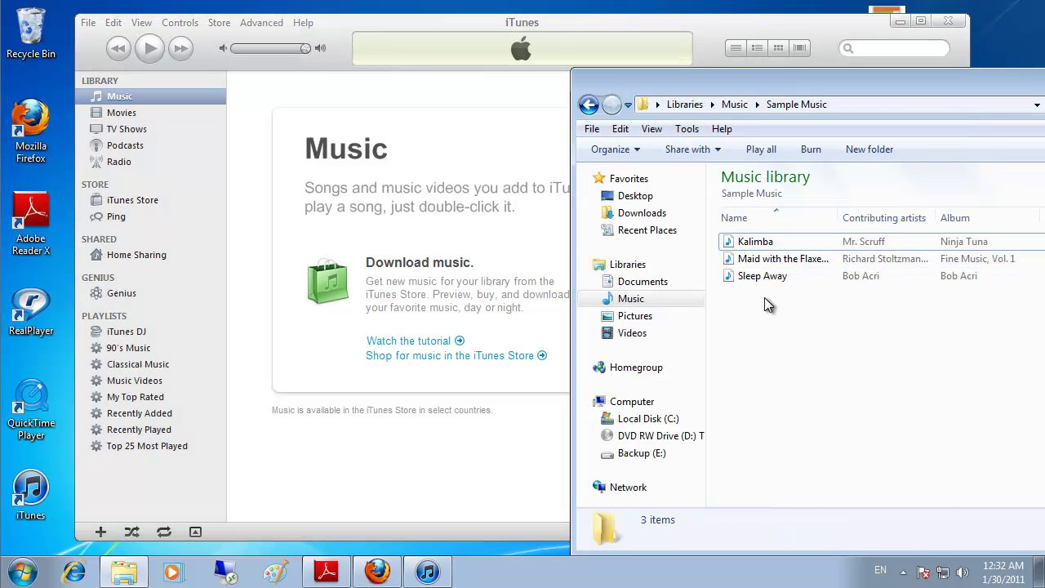
left_click_drag(756, 310, 732, 249)
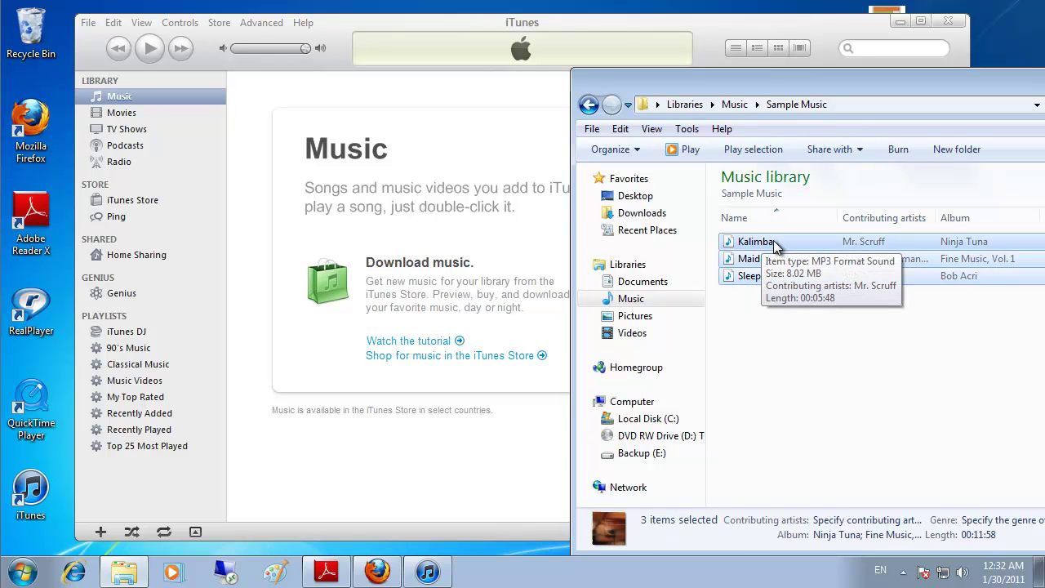
left_click_drag(777, 247, 378, 246)
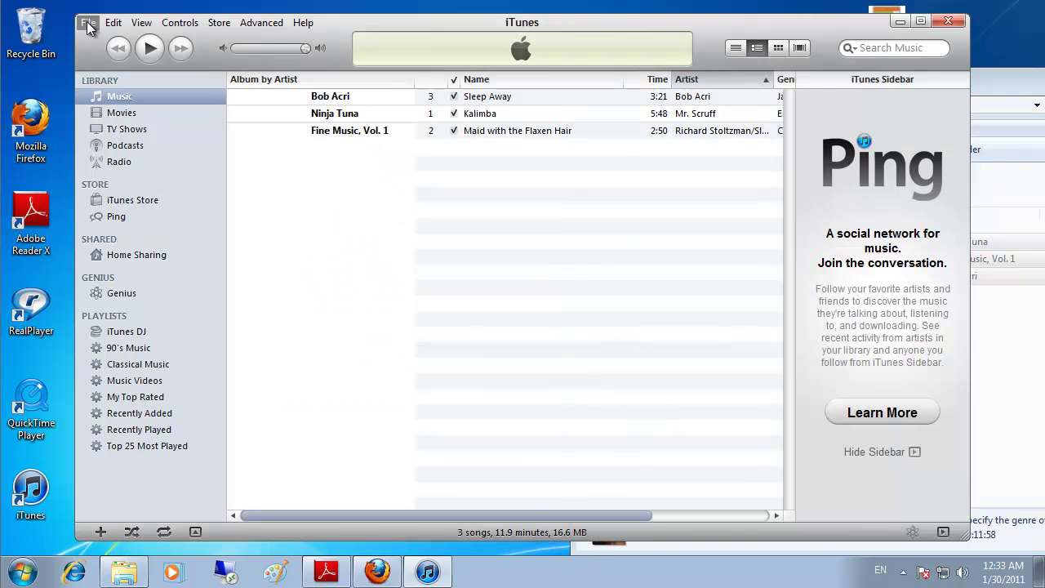
Create a playlist named First CD in iTunes.
left_click(87, 23)
left_click(117, 46)
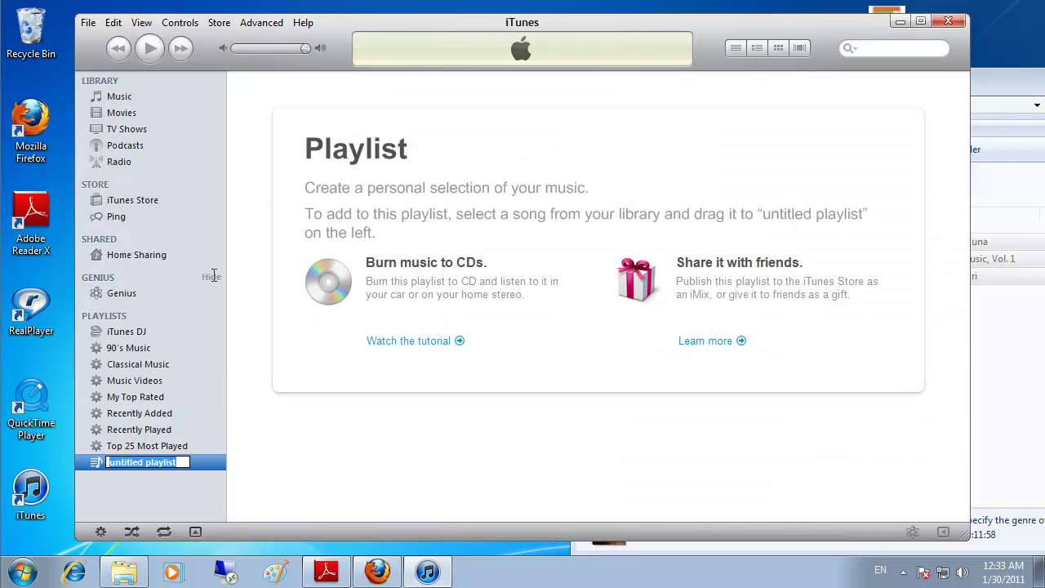
type("First CD")
key("Return")
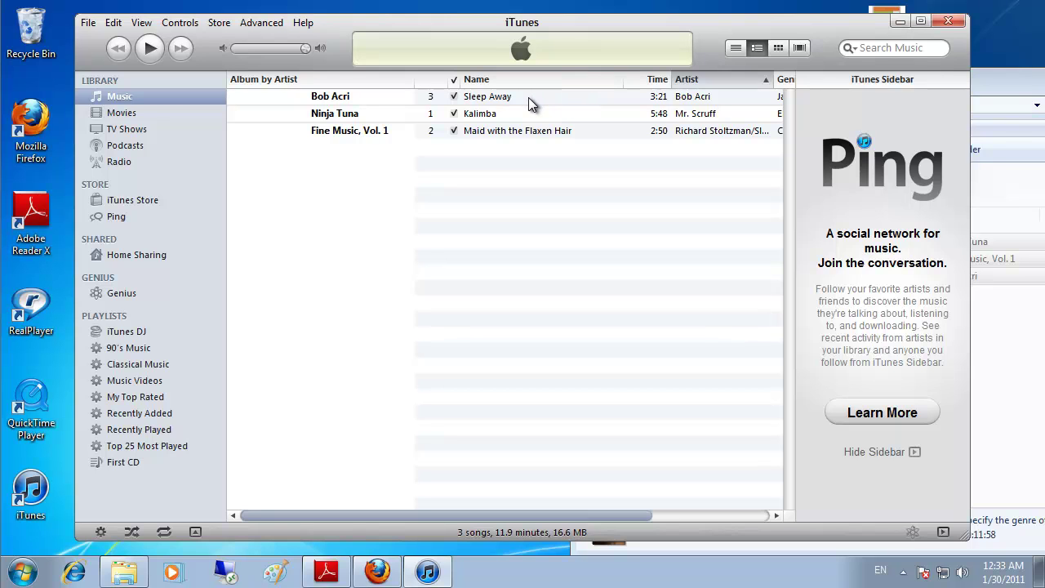
Add all three songs in the music library to the First CD playlist and open that playlist.
left_click(528, 97)
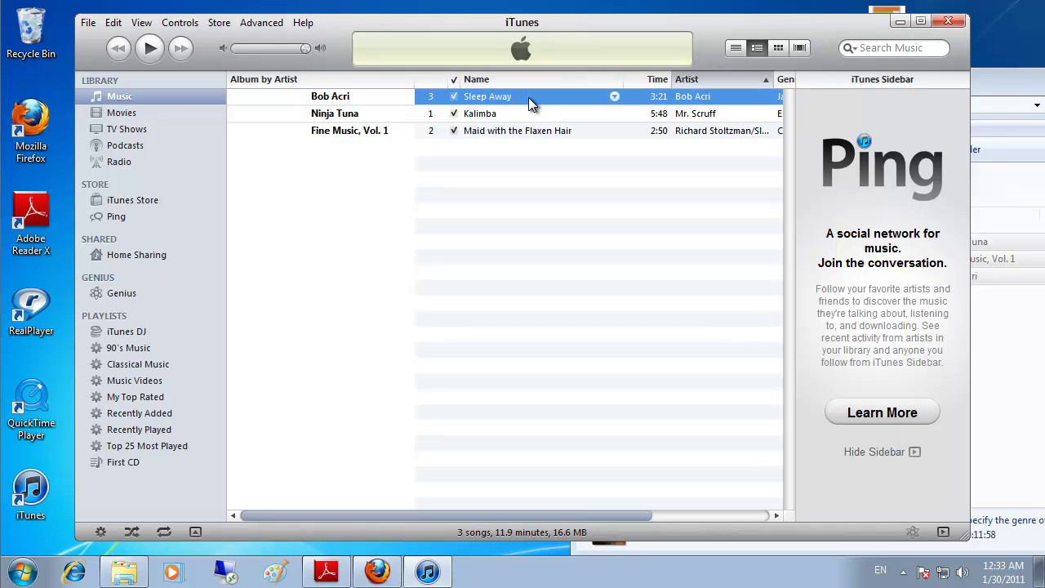
left_click(492, 132, "shift")
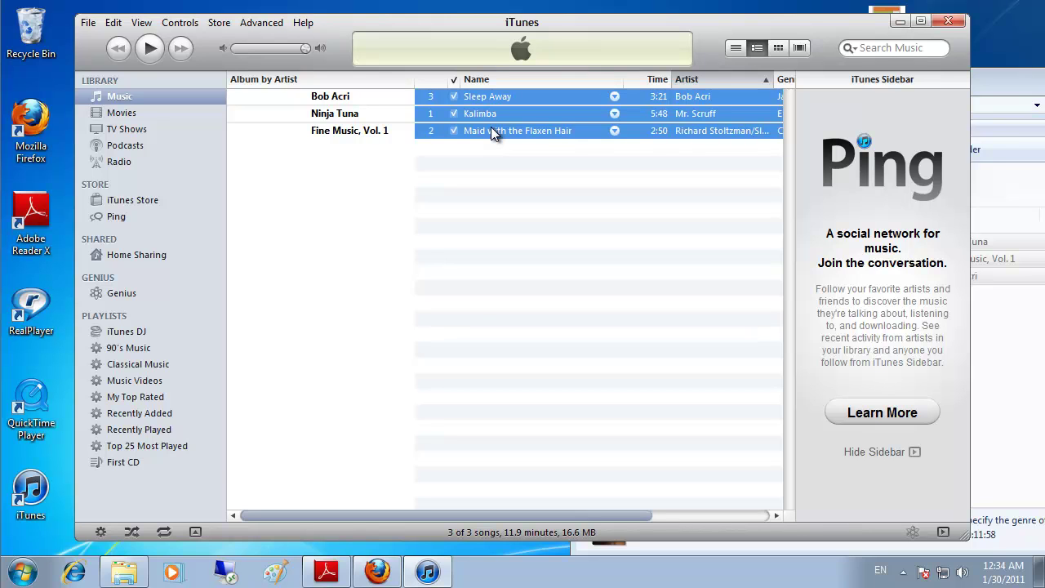
left_click_drag(493, 133, 176, 473)
left_click(134, 465)
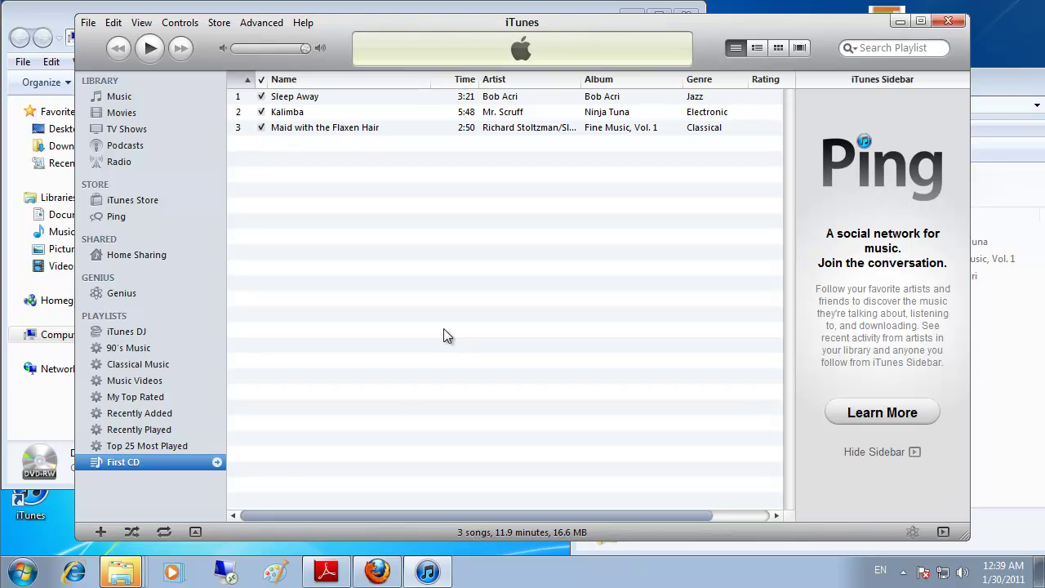
Burn the First CD playlist to disc in Audio CD format with CD Text included.
right_click(143, 469)
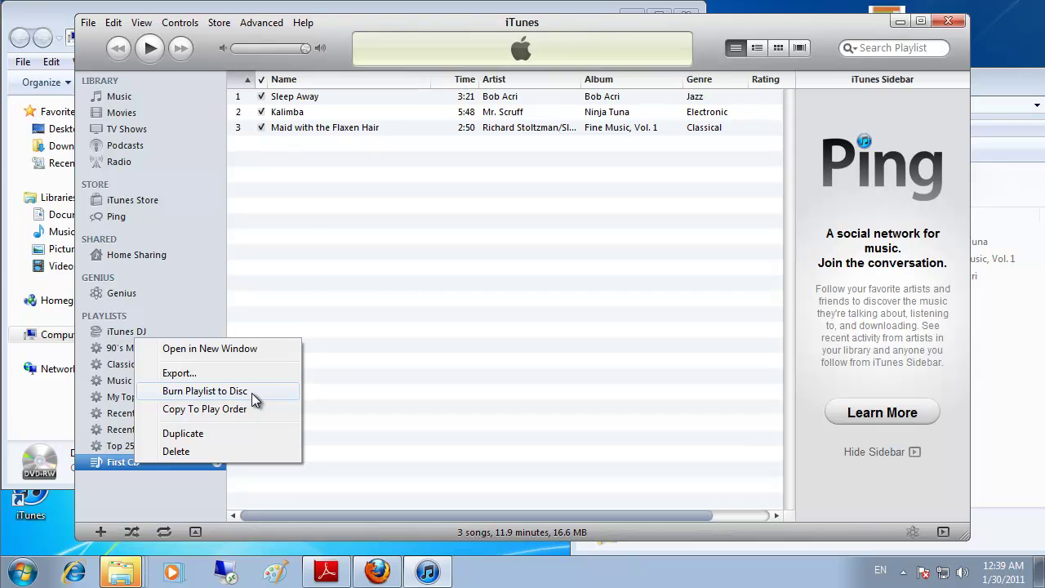
left_click(251, 393)
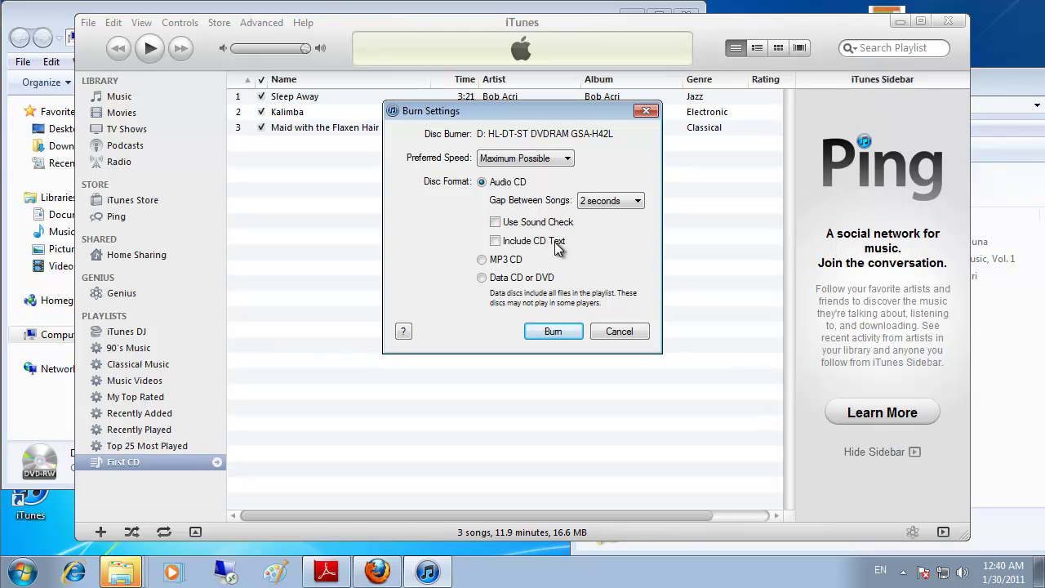
left_click(496, 242)
left_click(482, 260)
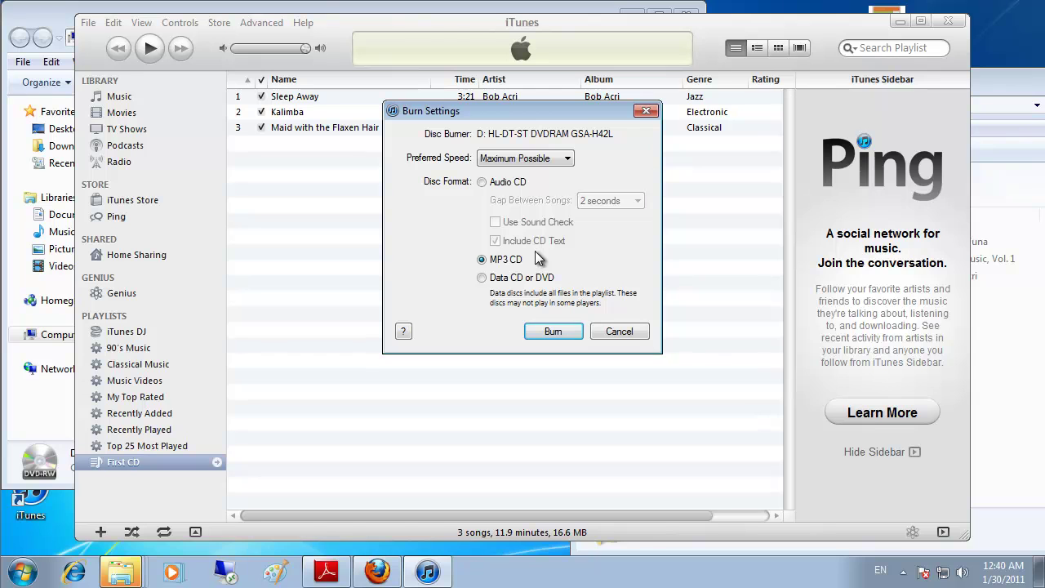
left_click(483, 182)
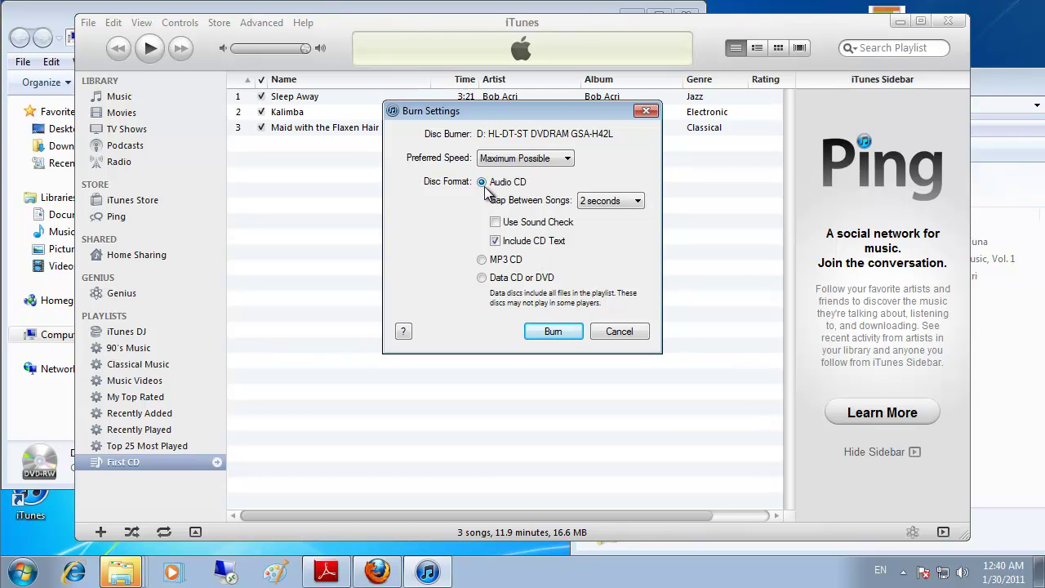
left_click(556, 338)
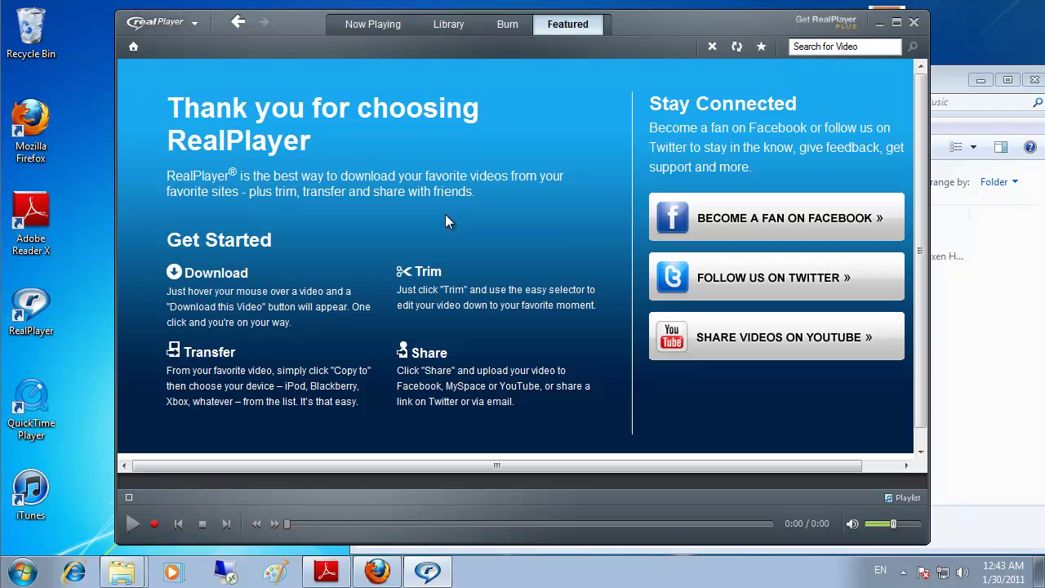
In RealPlayer, add Kalimba, Maid with the Flaxen Hair and Sleep Away from the music folder to the Audio CD burner.
left_click(504, 26)
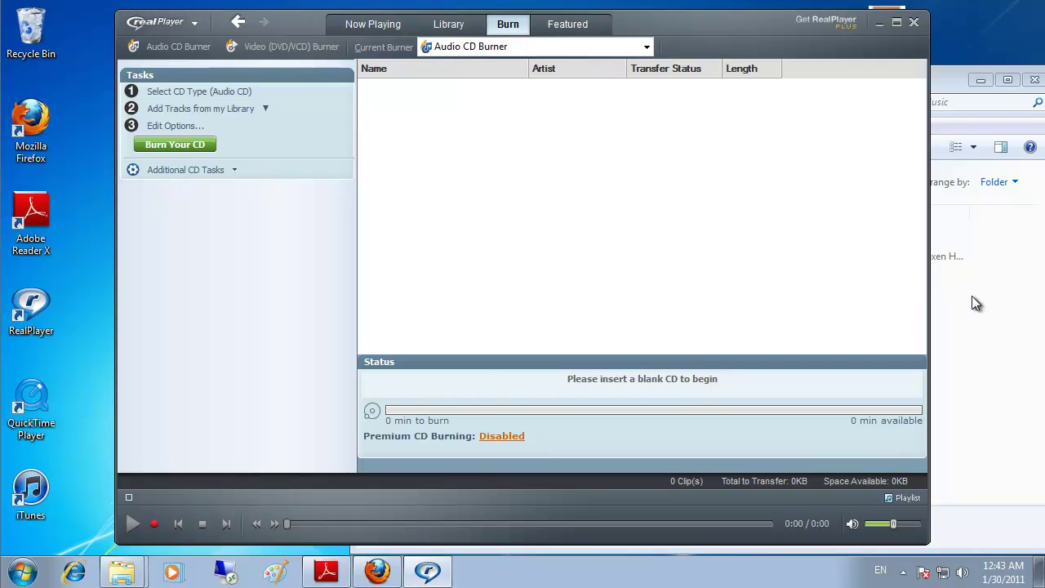
left_click(983, 306)
left_click_drag(592, 90, 853, 90)
mouse_move(837, 322)
left_mouse_down()
mouse_move(811, 244)
mouse_move(532, 184)
left_mouse_up()
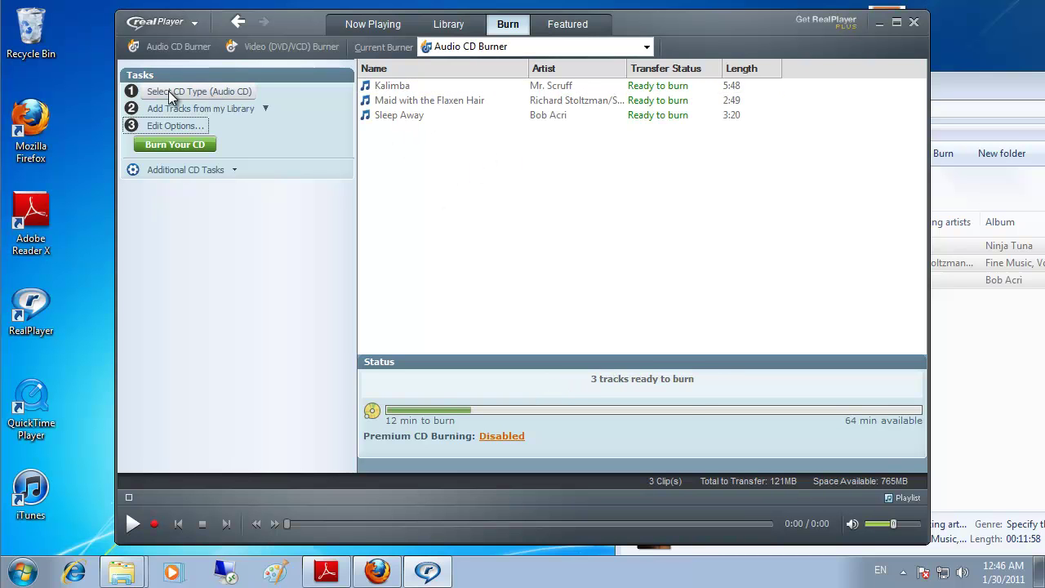
Keep Audio CD as the disc type and burn the three tracks with the write speed set to 8x.
left_click(173, 94)
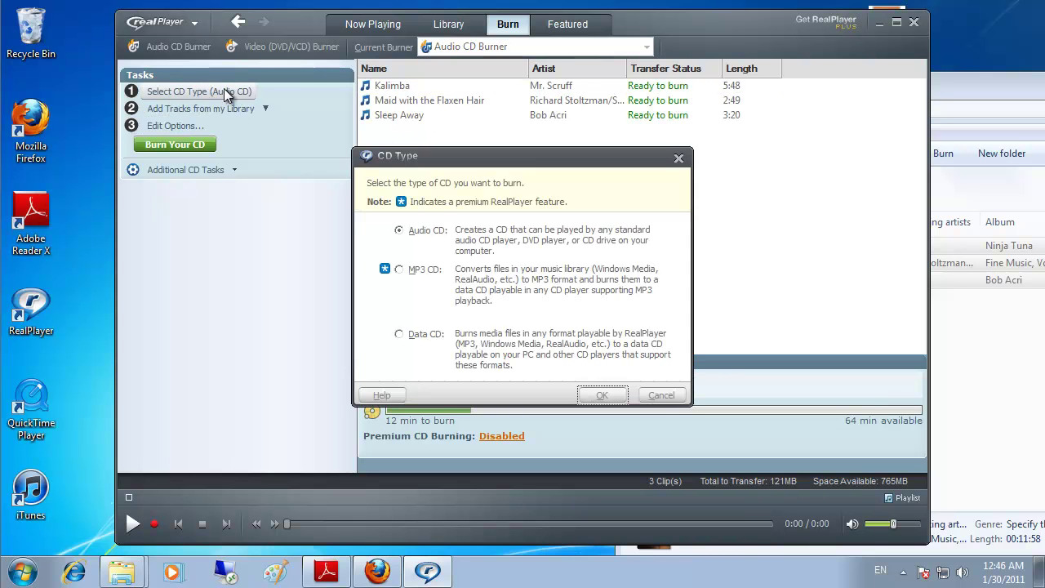
left_click(604, 395)
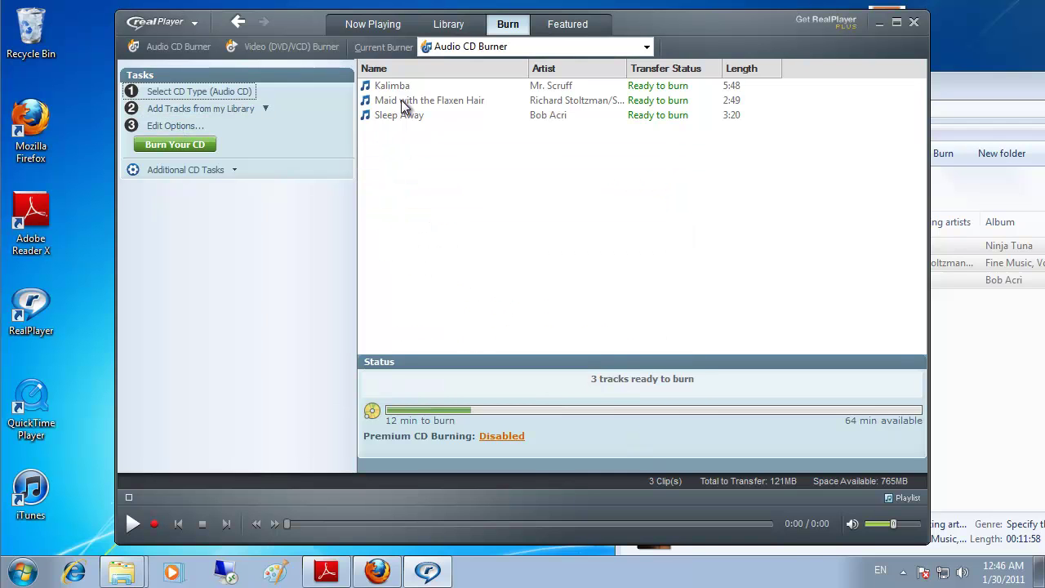
left_click(175, 126)
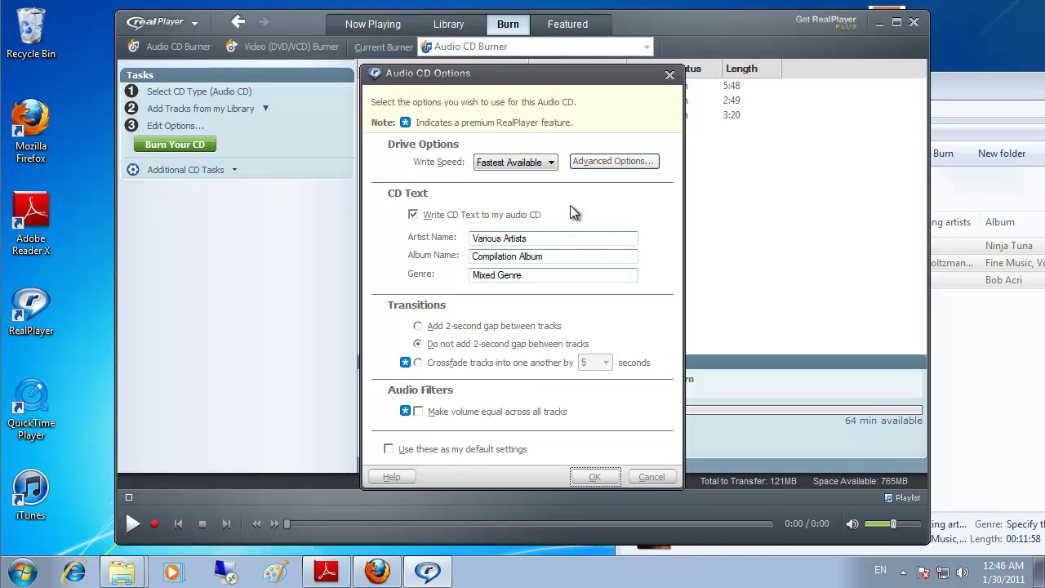
left_click(551, 163)
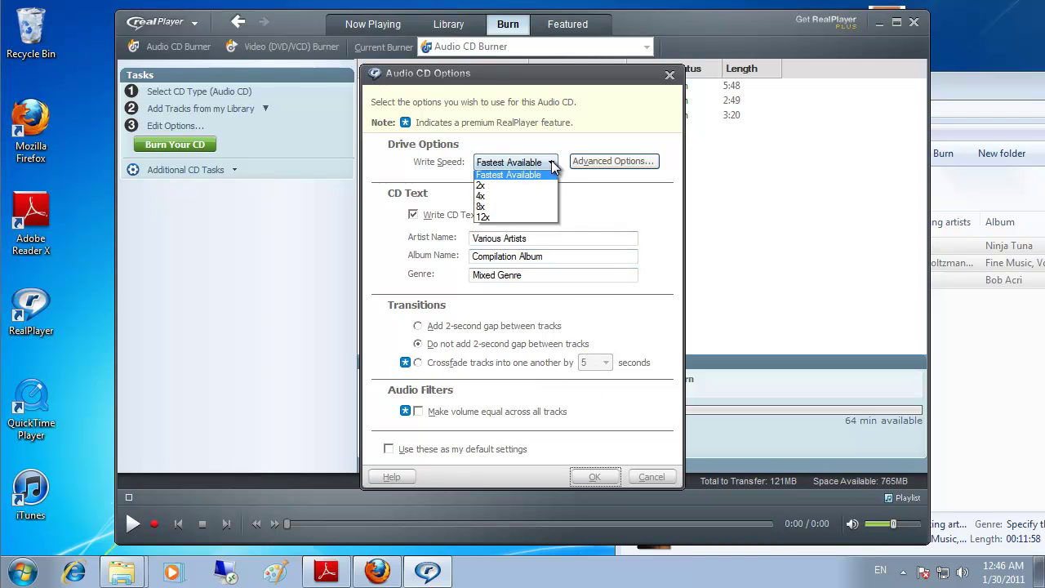
left_click(503, 210)
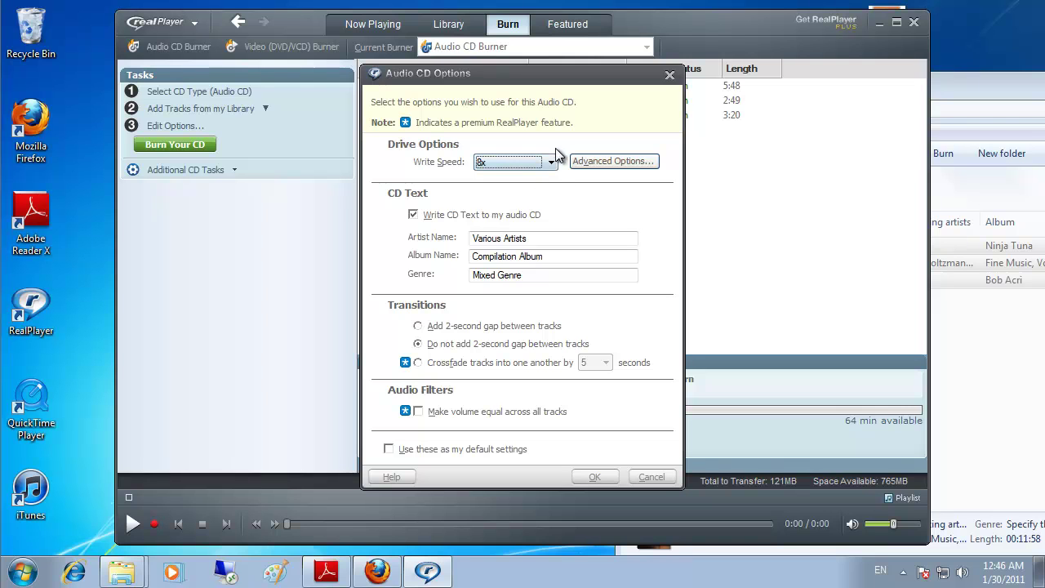
left_click(601, 476)
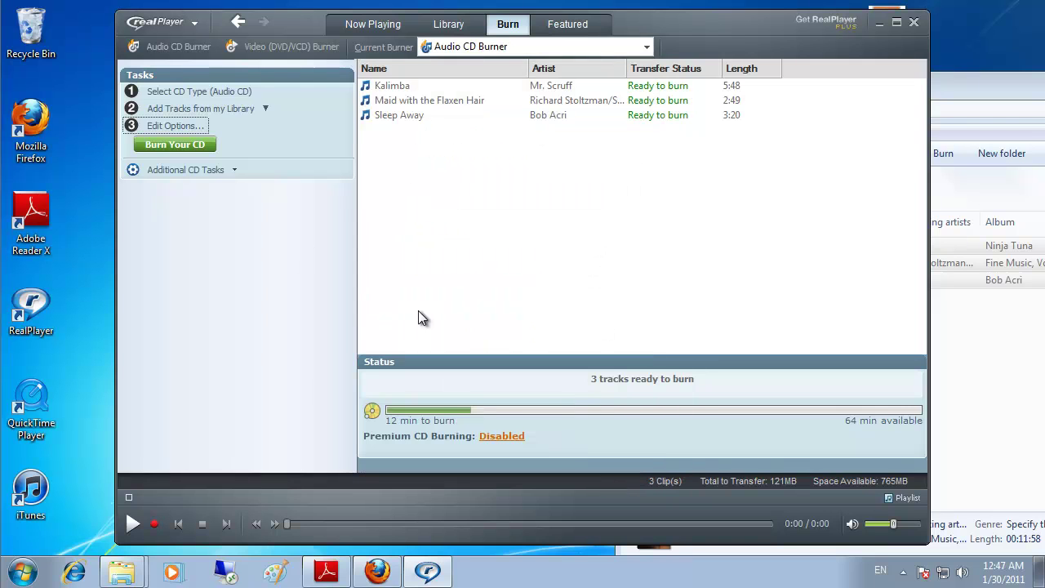
left_click(179, 144)
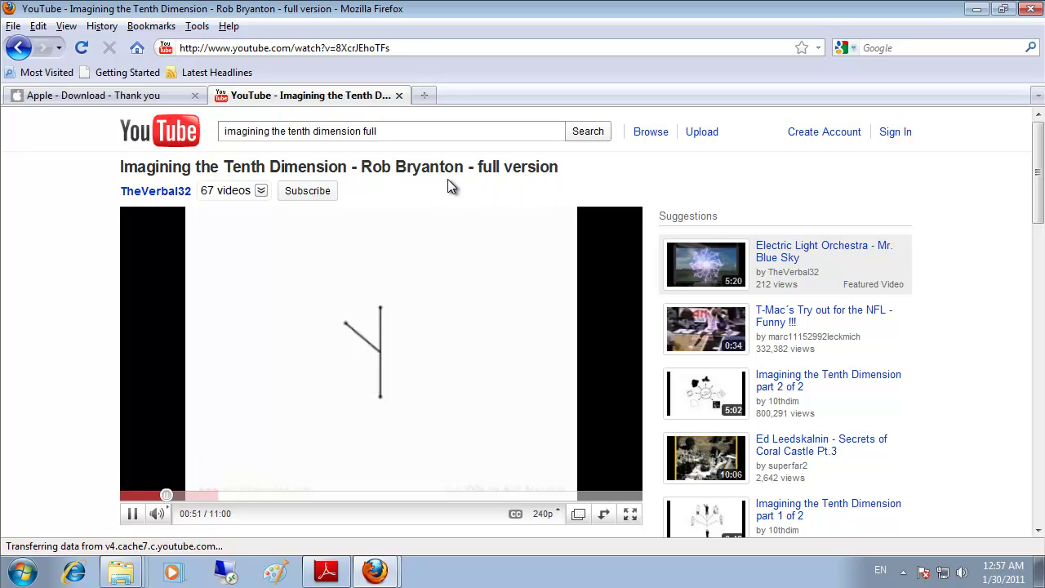
In Firefox, download the YouTube video Imagining the Tenth Dimension with RealPlayer Downloader.
mouse_move(524, 270)
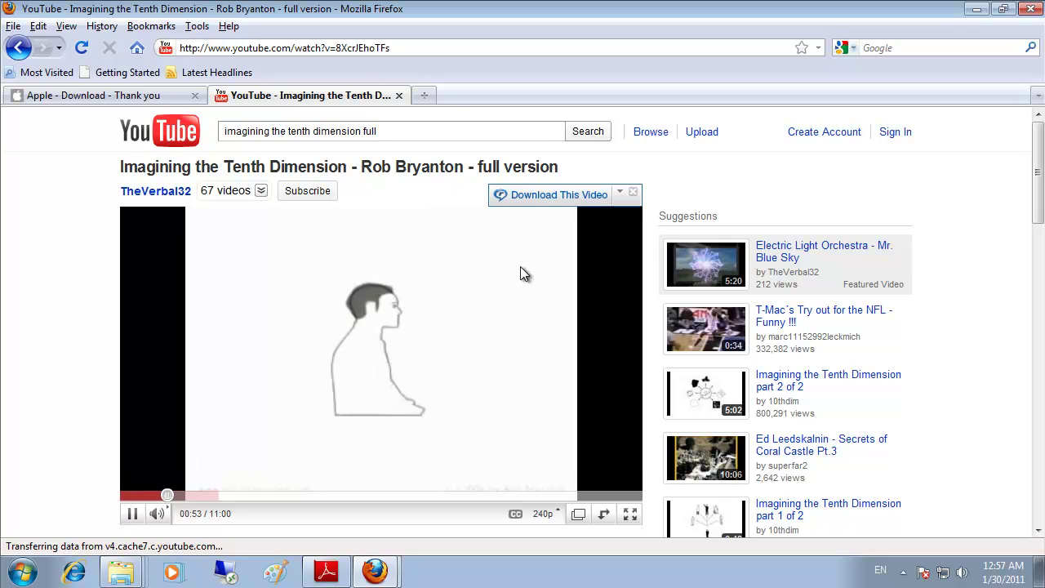
left_click(544, 199)
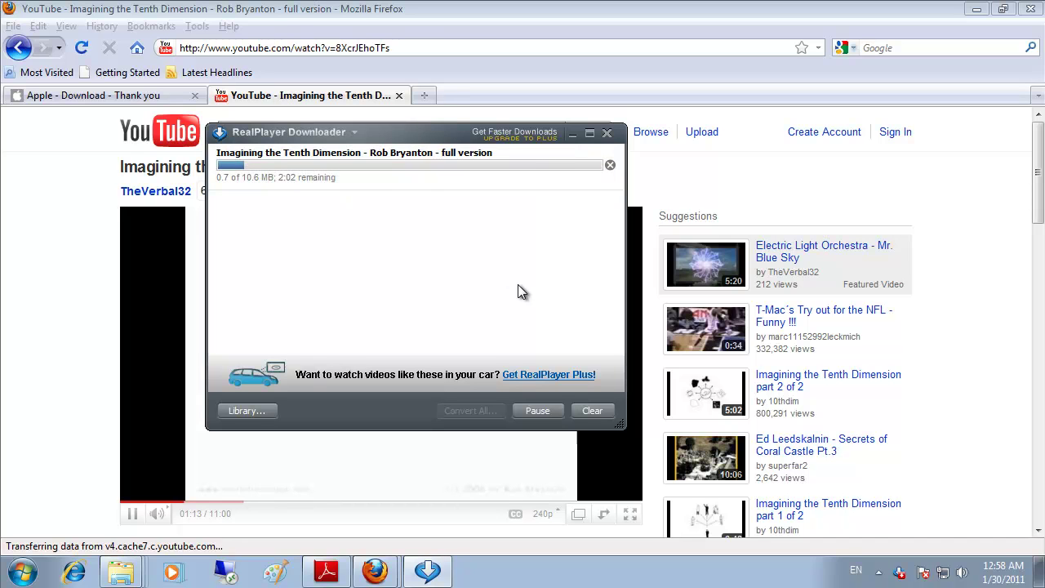
mouse_move(357, 189)
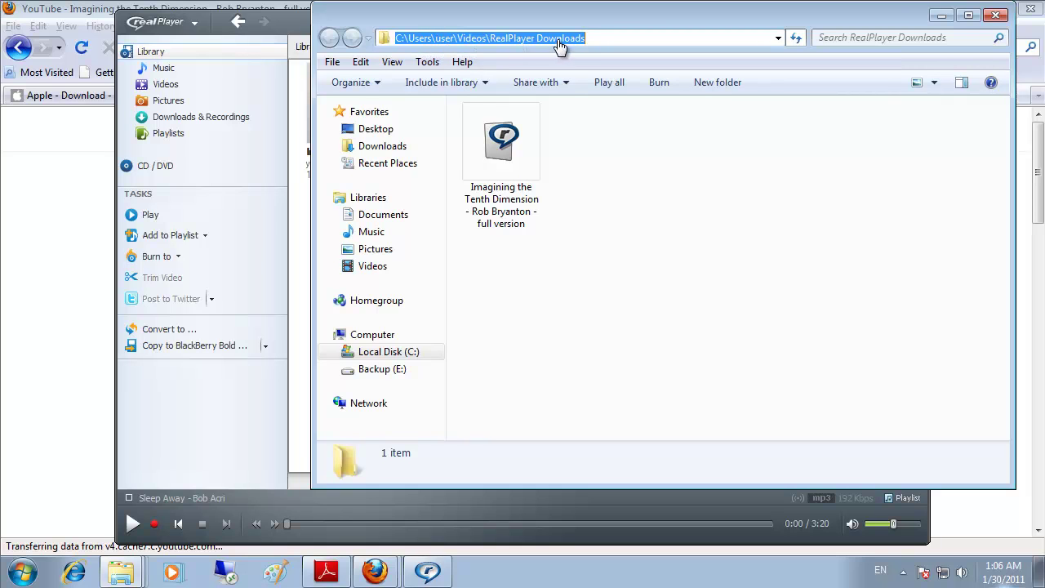
Minimize the RealPlayer Downloads folder and locate the downloaded video's file from the RealPlayer library.
left_click(939, 18)
mouse_move(408, 156)
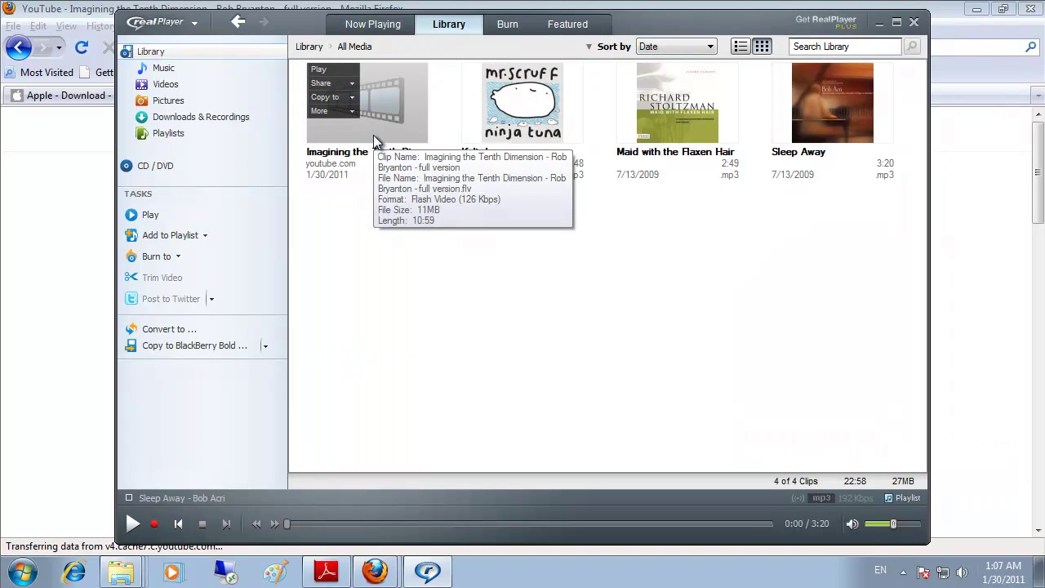
right_click(373, 134)
mouse_move(498, 194)
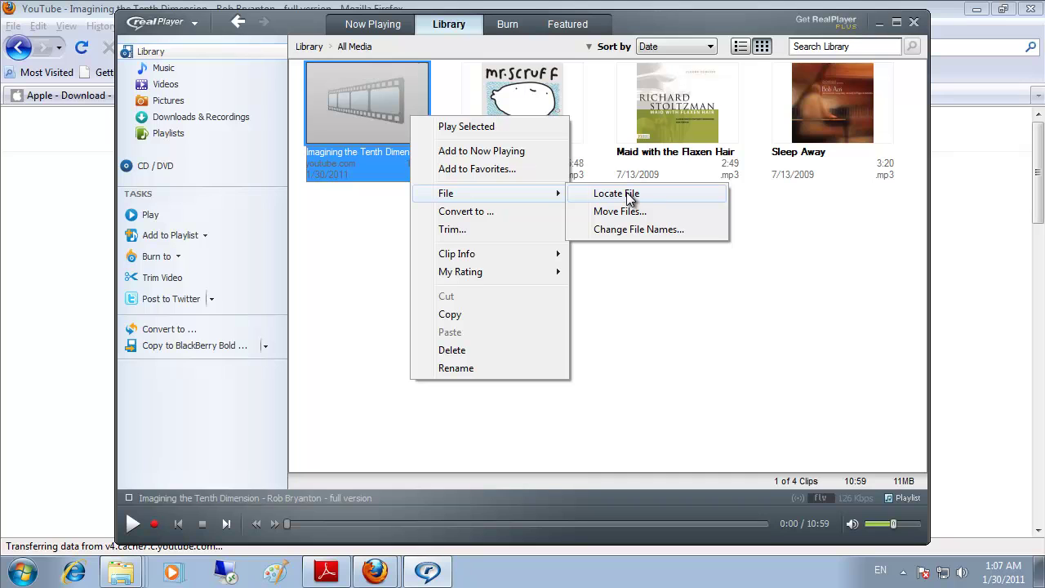
left_click(628, 195)
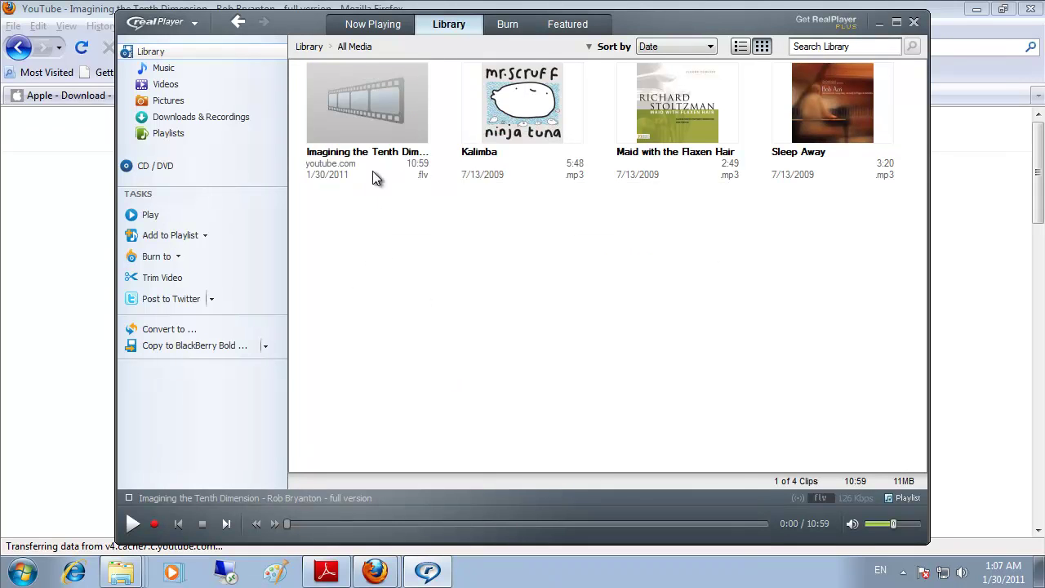
Send all four clips in the RealPlayer library to the Audio CD burner and start burning the CD.
mouse_move(384, 147)
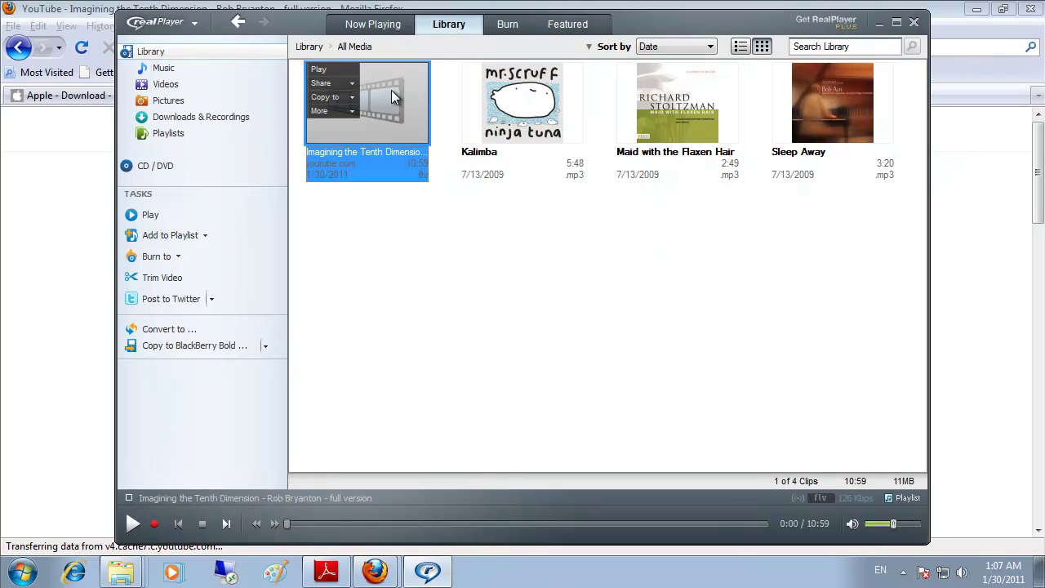
left_click_drag(389, 217, 813, 87)
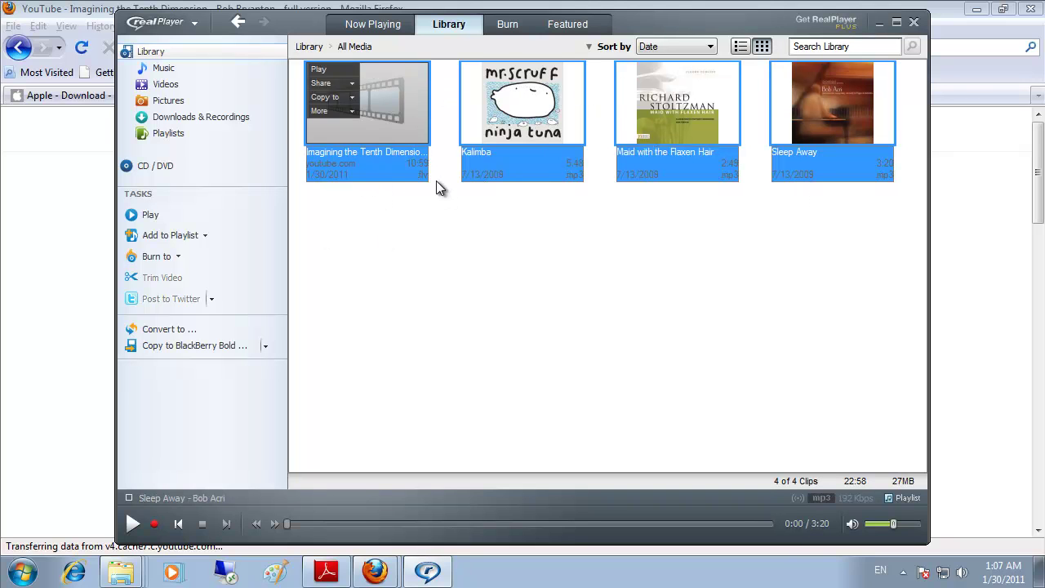
left_click(176, 257)
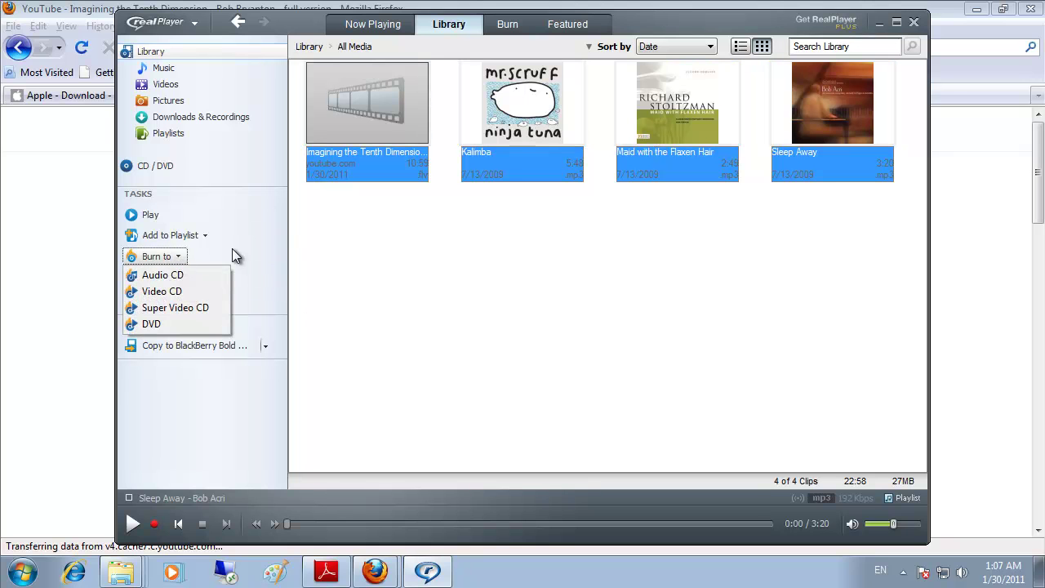
left_click(381, 179)
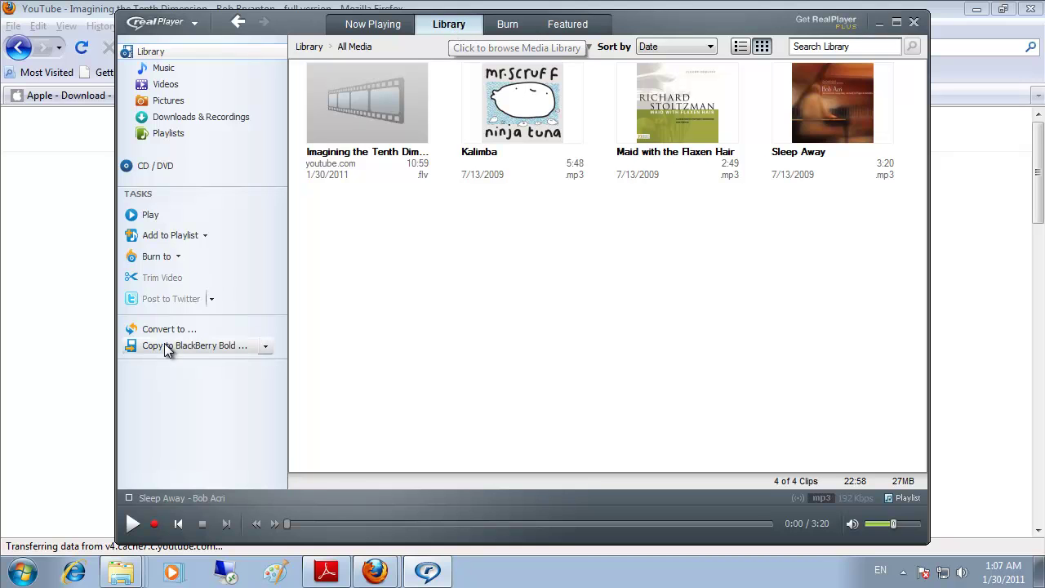
left_click(178, 255)
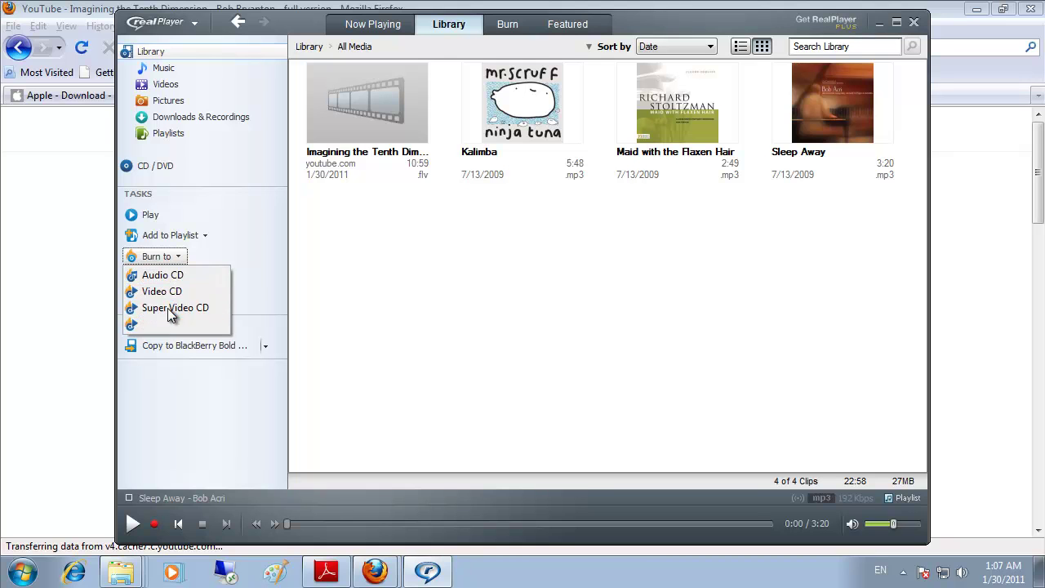
left_click(167, 275)
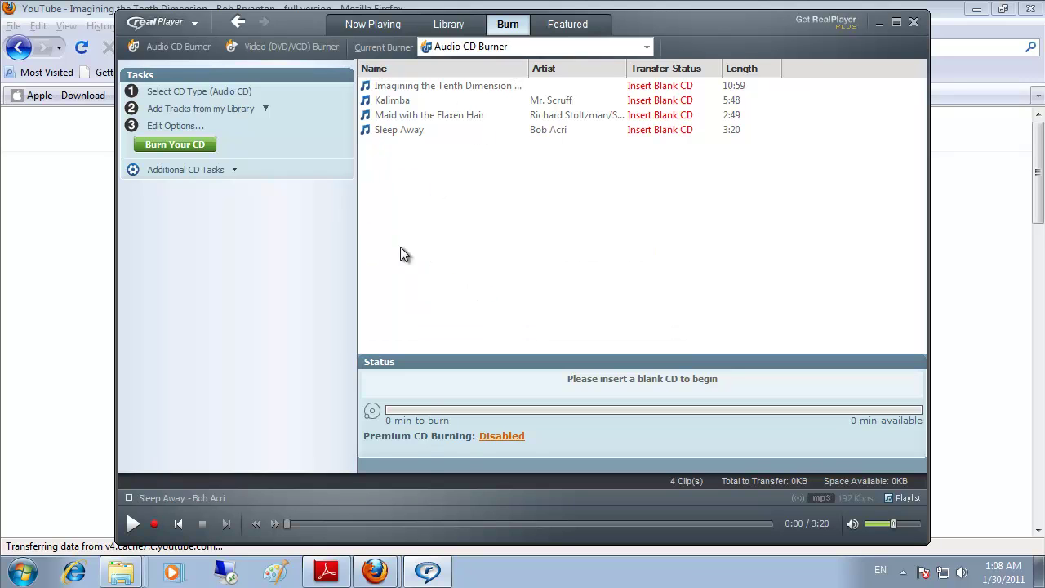
left_click(204, 144)
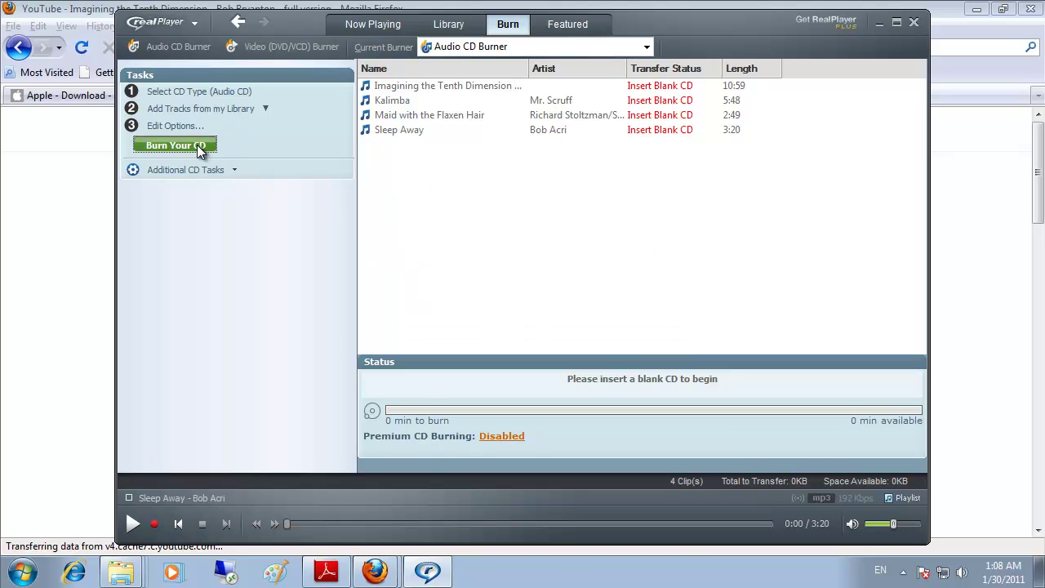